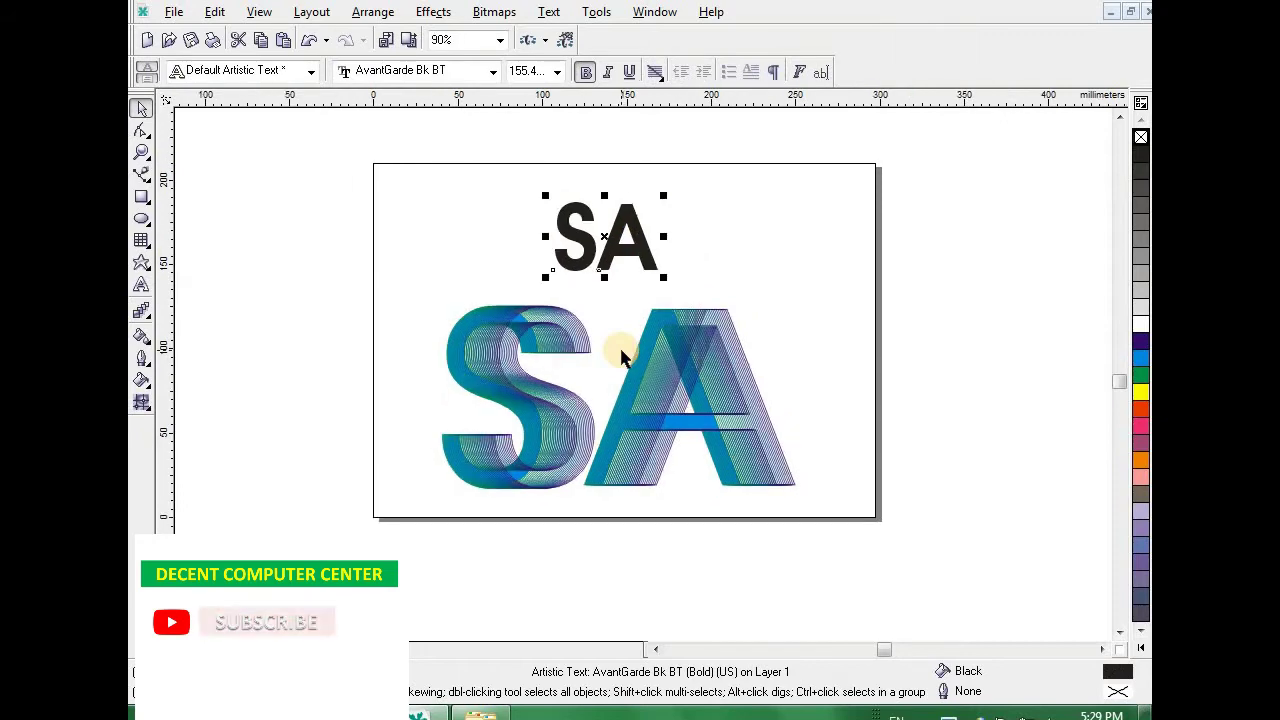
Step: Move the black SA text and the finished striped SA artwork off the page into the empty area to its right
scroll(620, 357, "down", 1)
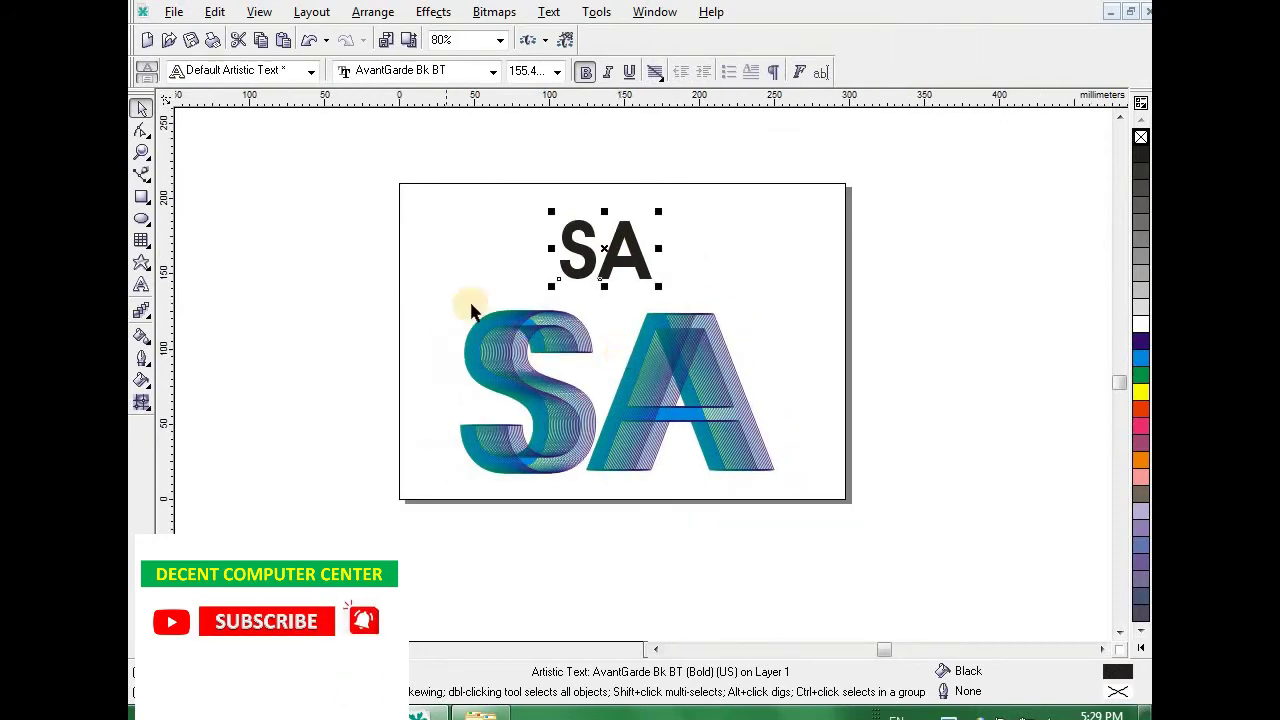
left_click_drag(414, 200, 886, 574)
left_click_drag(690, 388, 1065, 297)
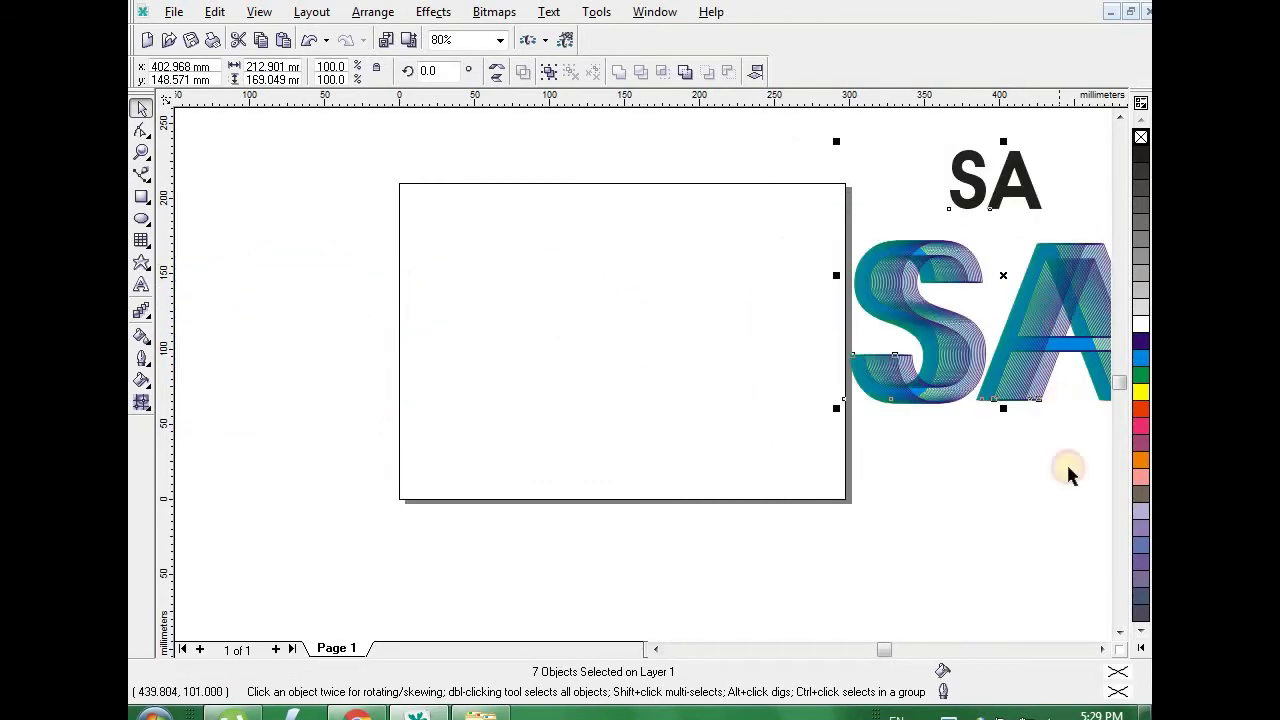
left_click(635, 209)
Step: Add the letter S as 24-point AvantGarde Bk BT artistic text in the middle of the empty page
scroll(632, 209, "up", 1)
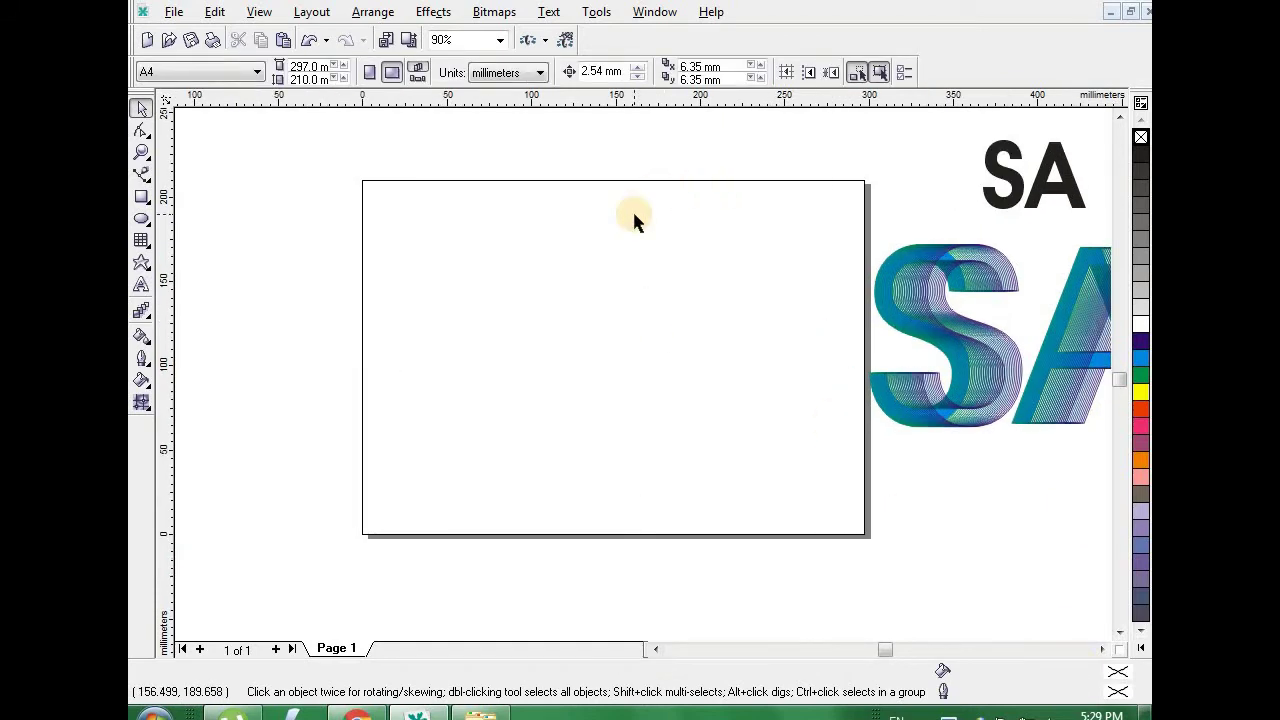
scroll(632, 209, "up", 2)
scroll(662, 229, "down", 2)
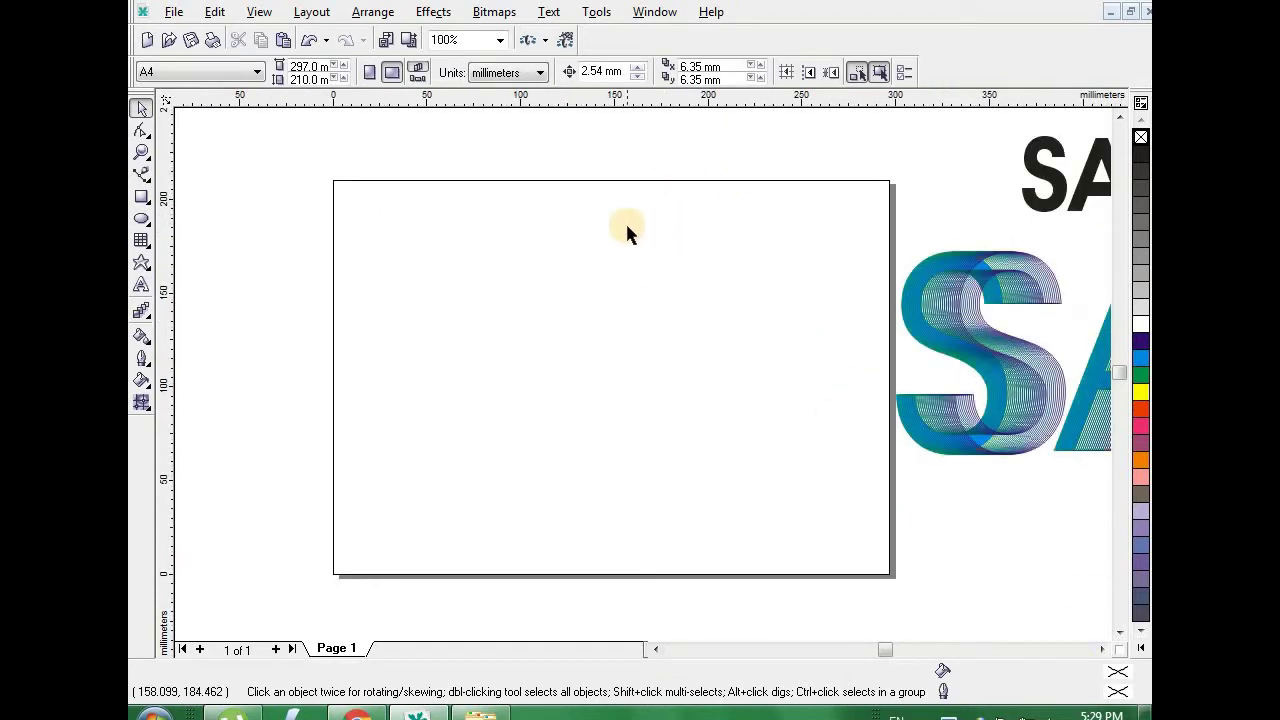
left_click(141, 285)
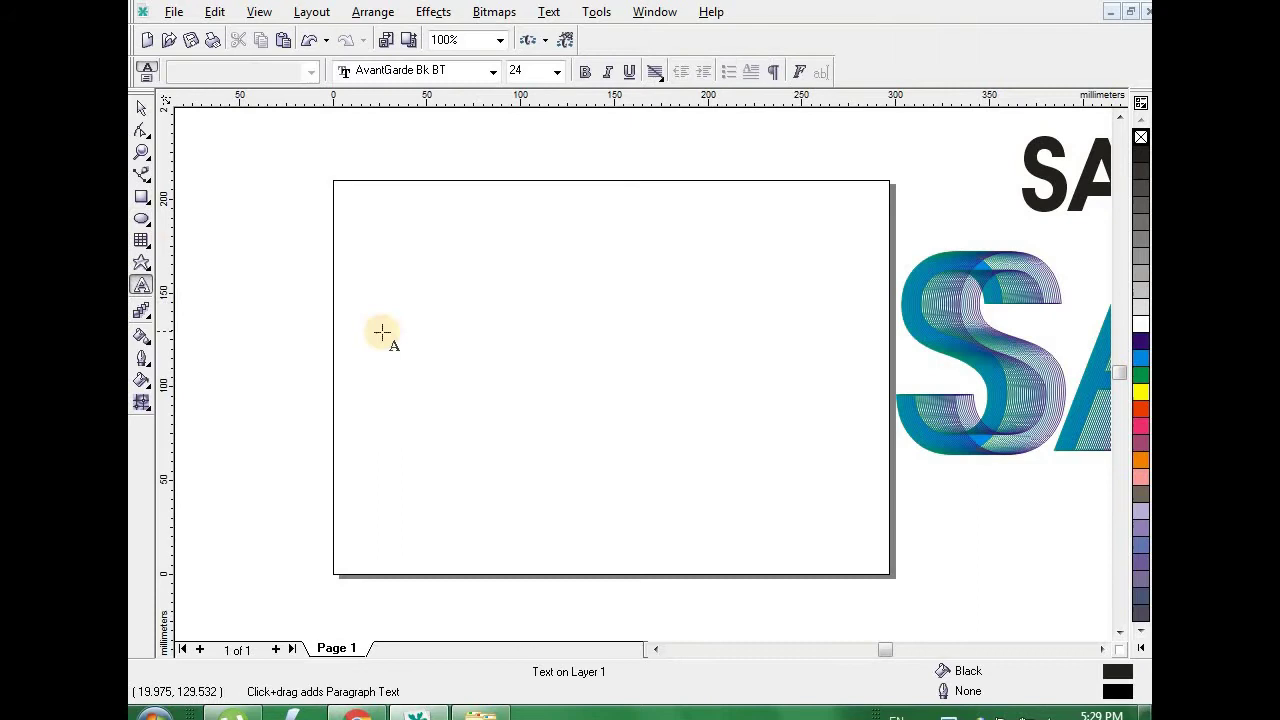
left_click(548, 312)
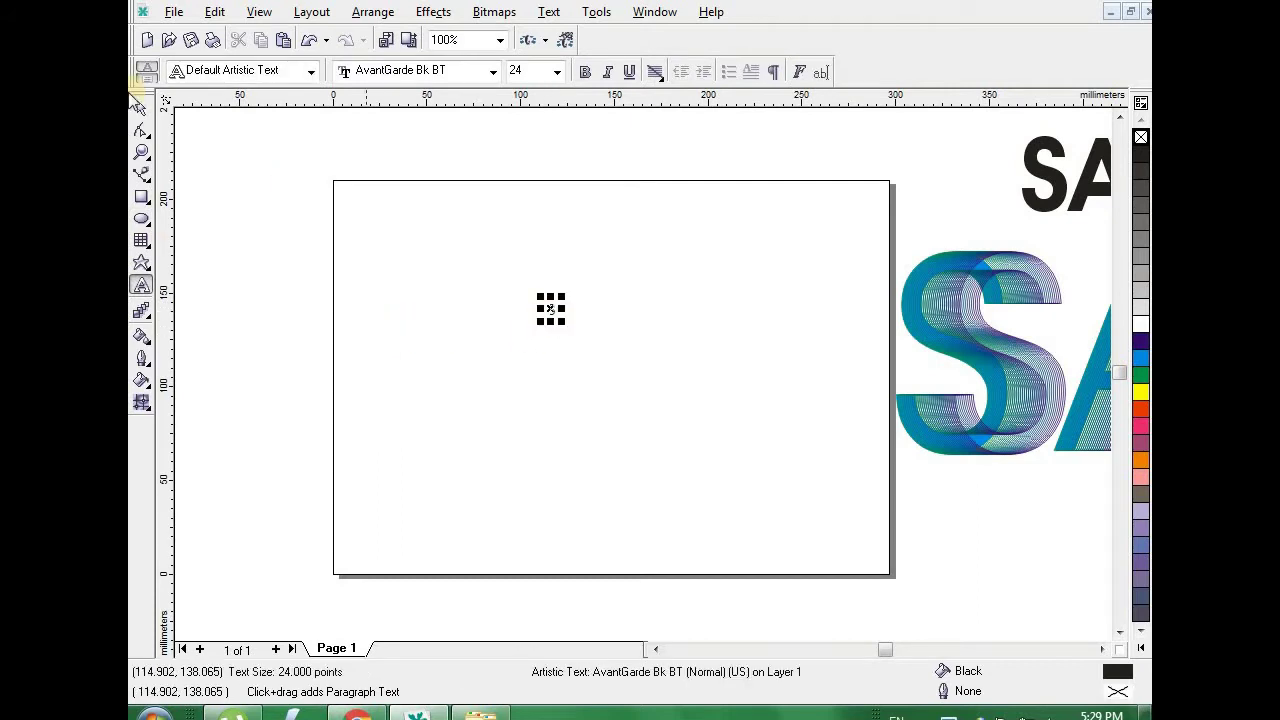
Step: Enlarge the letter S to about 394 points and move it to the left part of the page
left_click(140, 114)
left_click_drag(557, 320, 768, 508)
left_click_drag(634, 417, 465, 381)
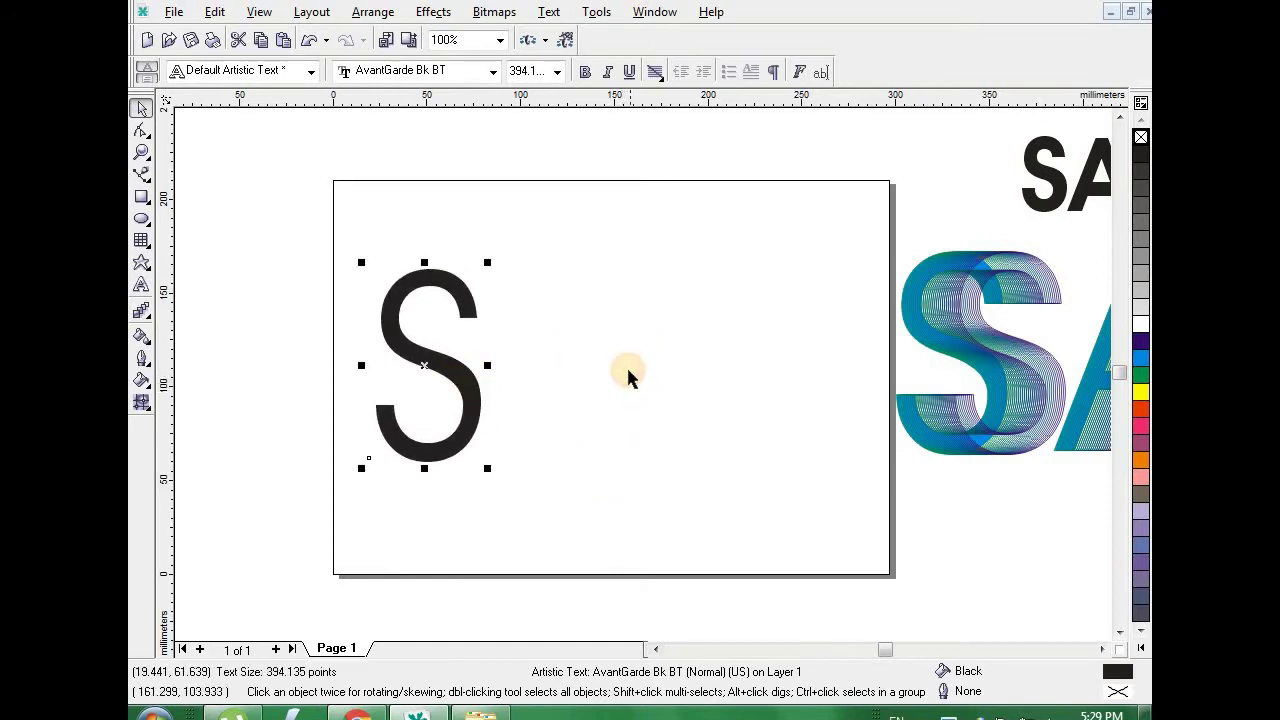
left_click(623, 328)
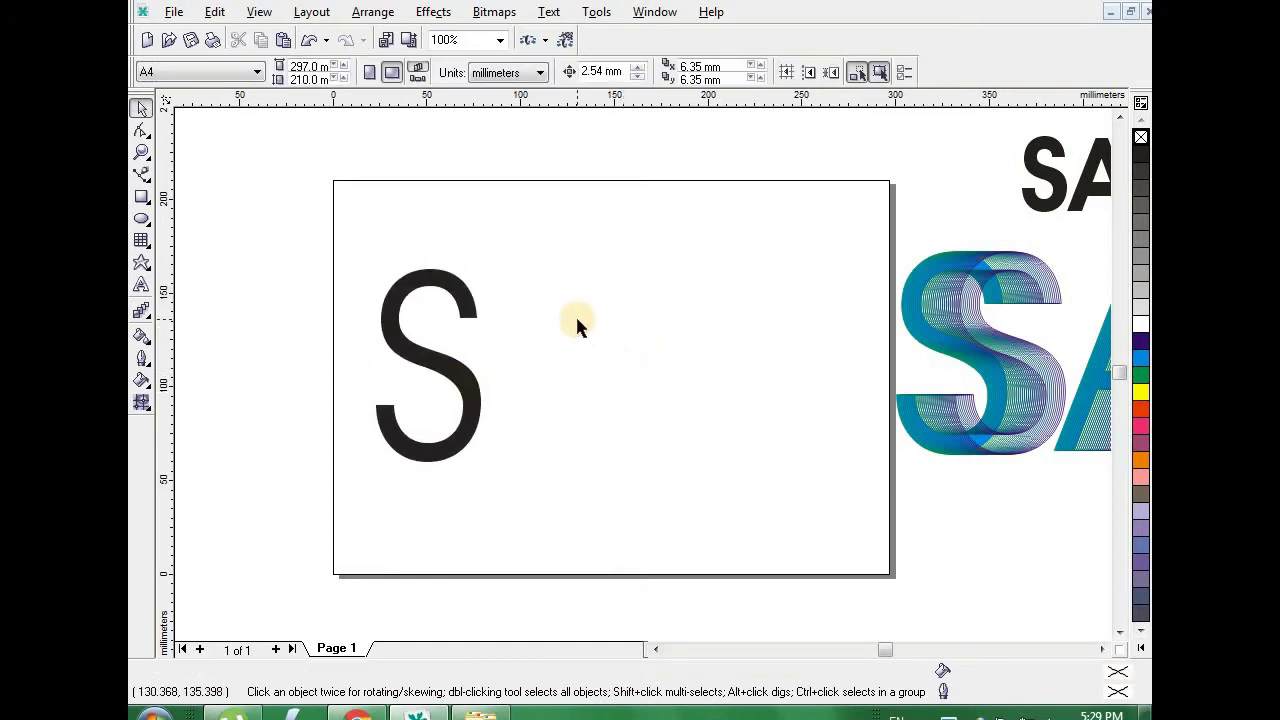
Step: Fill the letter S with cyan and give it a green hairline outline
left_click(459, 368)
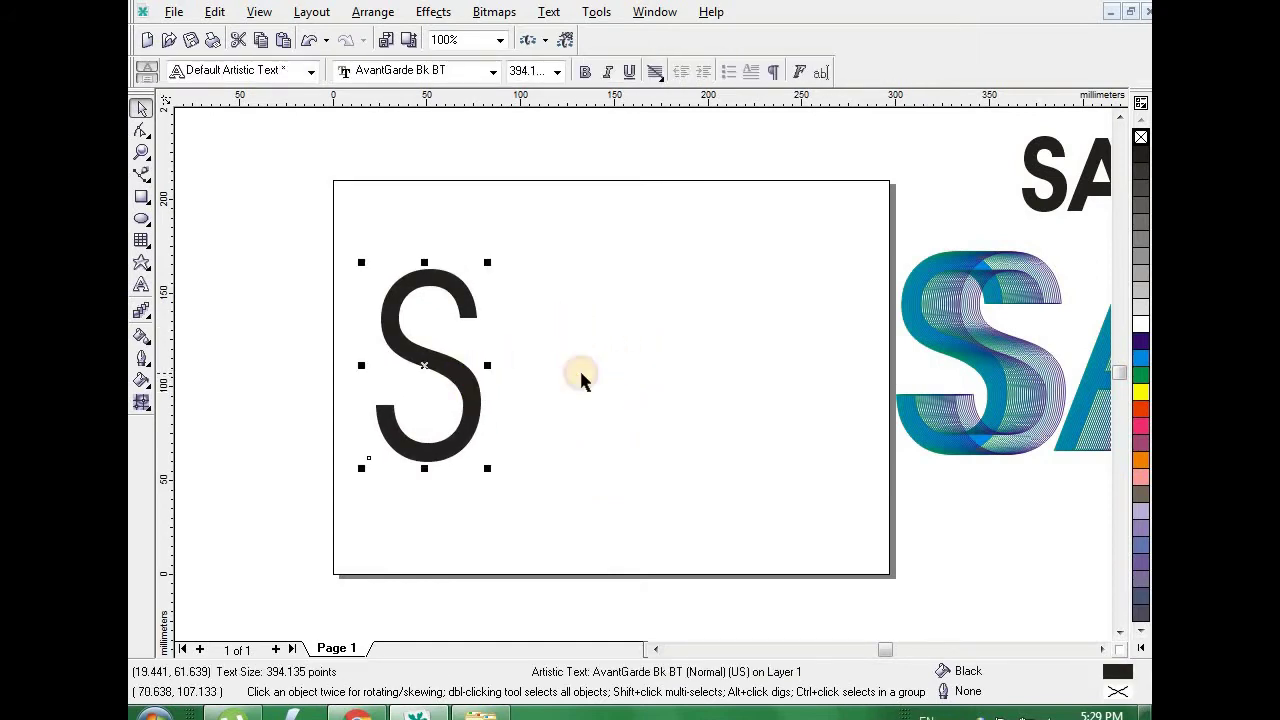
left_click(1141, 137)
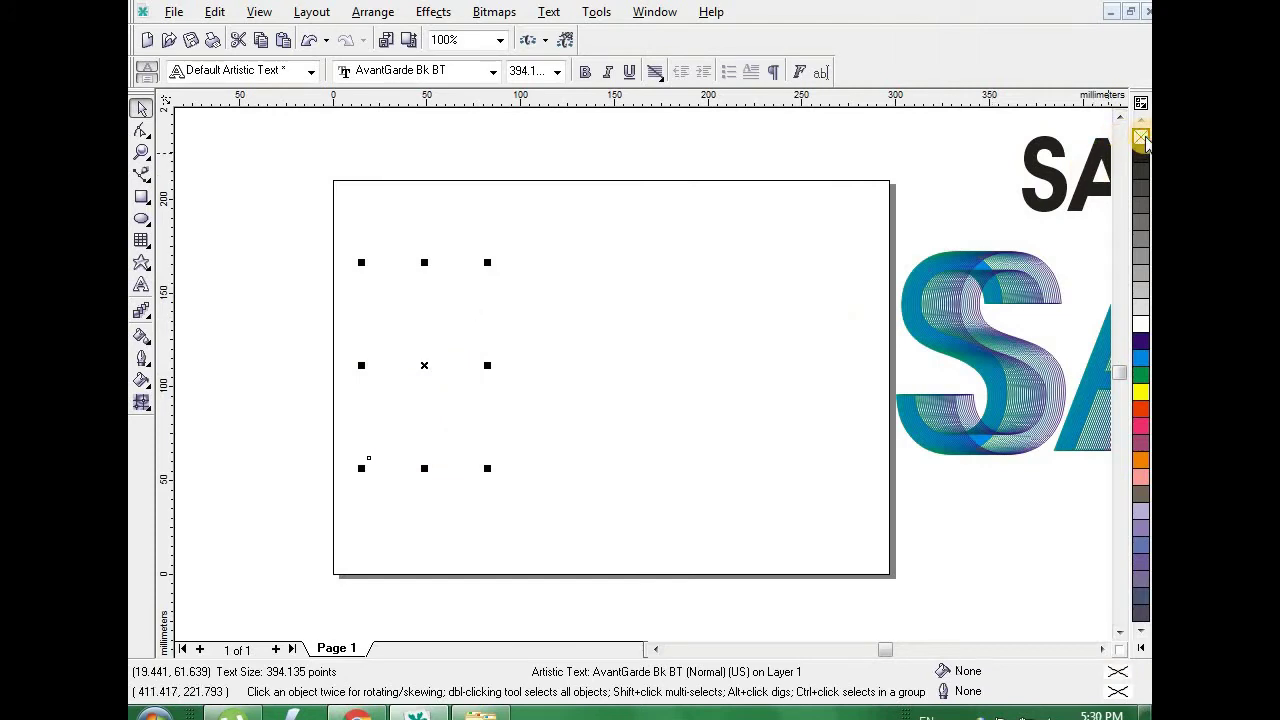
key("ctrl+z")
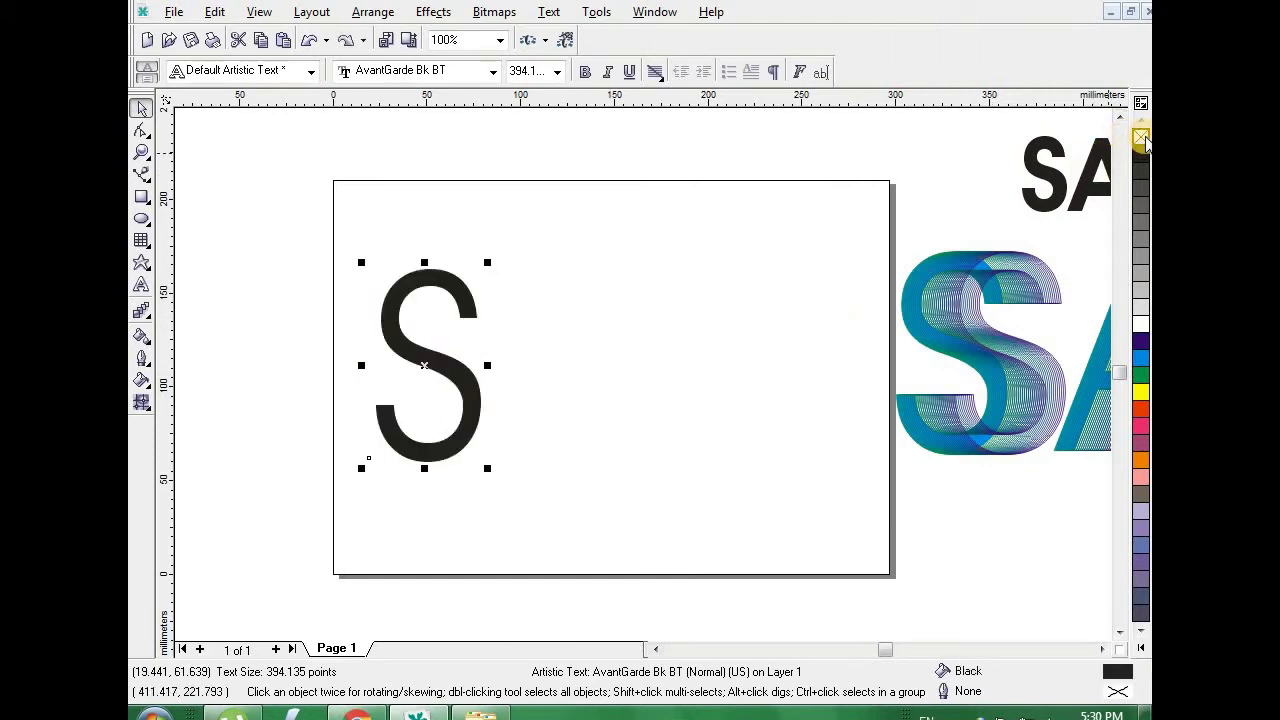
left_click(1141, 364)
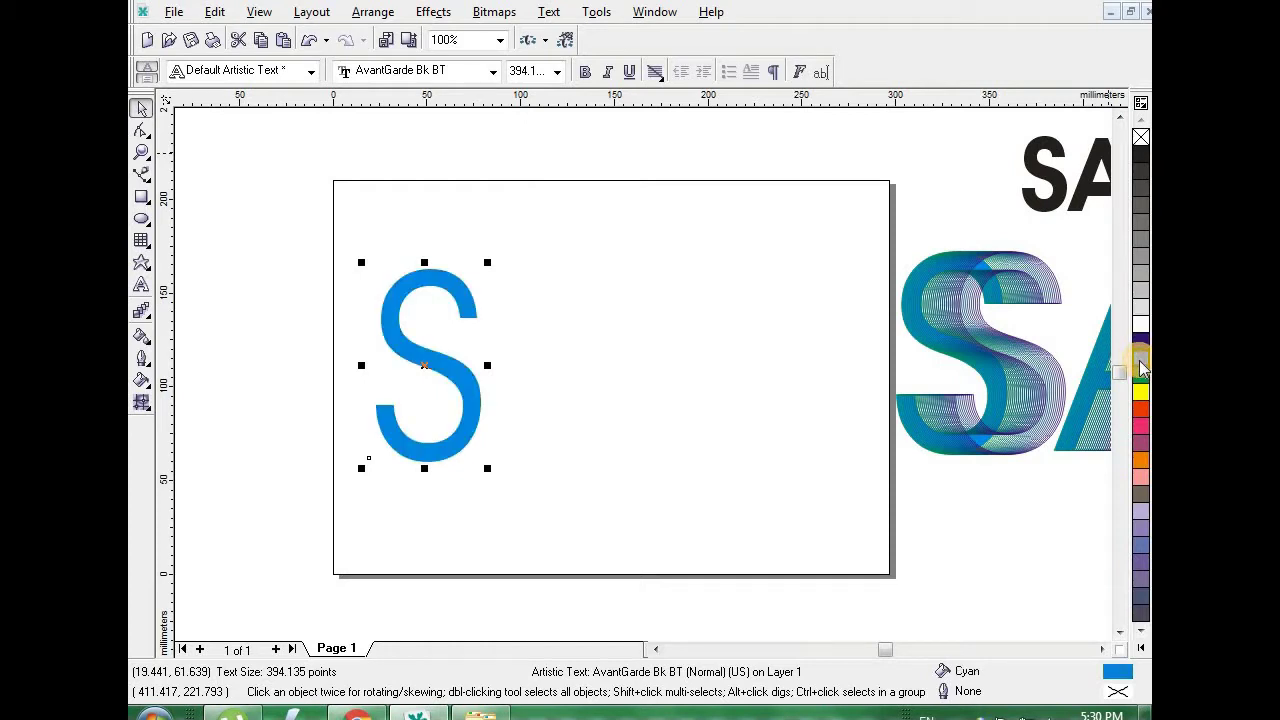
right_click(1141, 388)
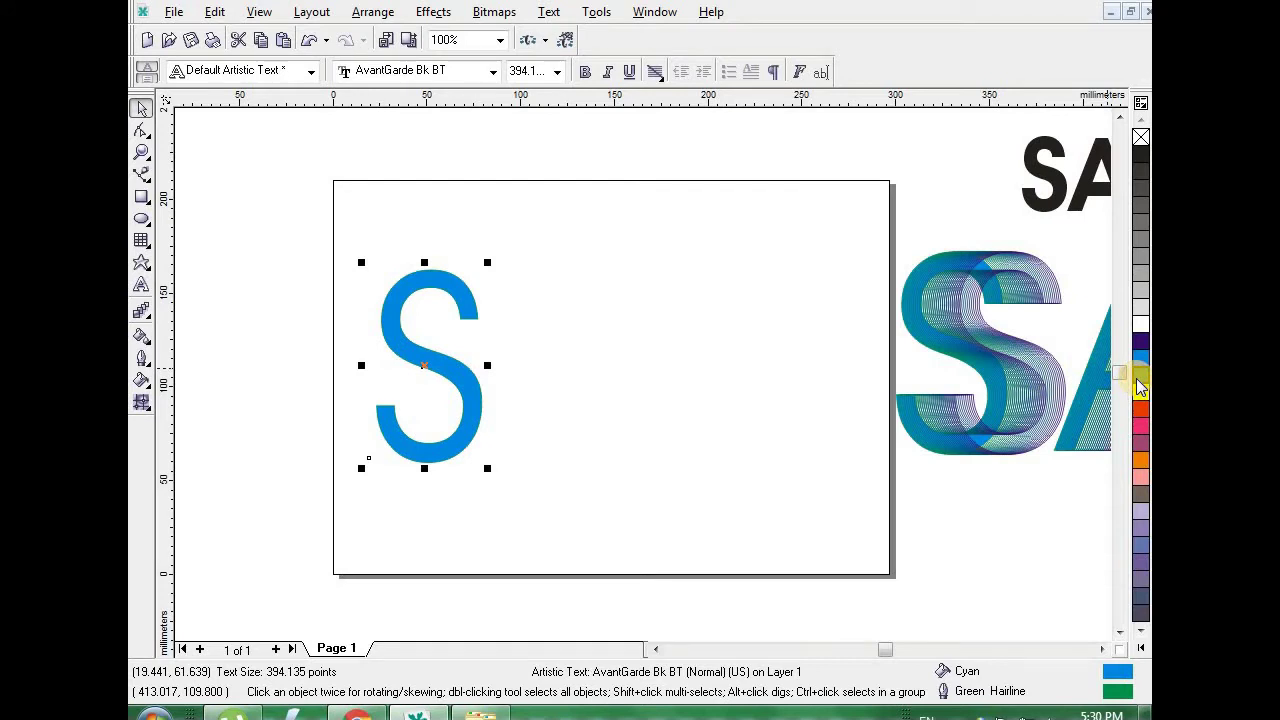
left_click(624, 350)
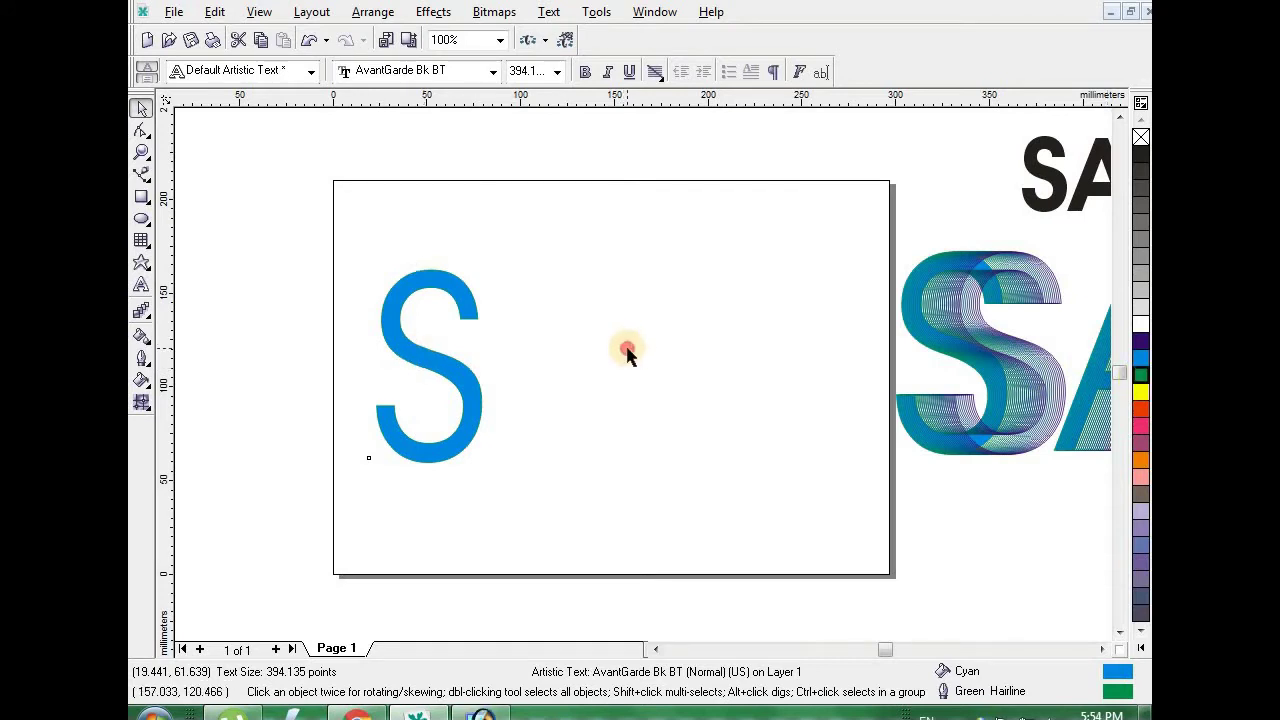
Step: Place an overlapping copy of the cyan S about 27 mm to the right of the original at the same height
left_click(440, 372)
left_click_drag(423, 363, 474, 365)
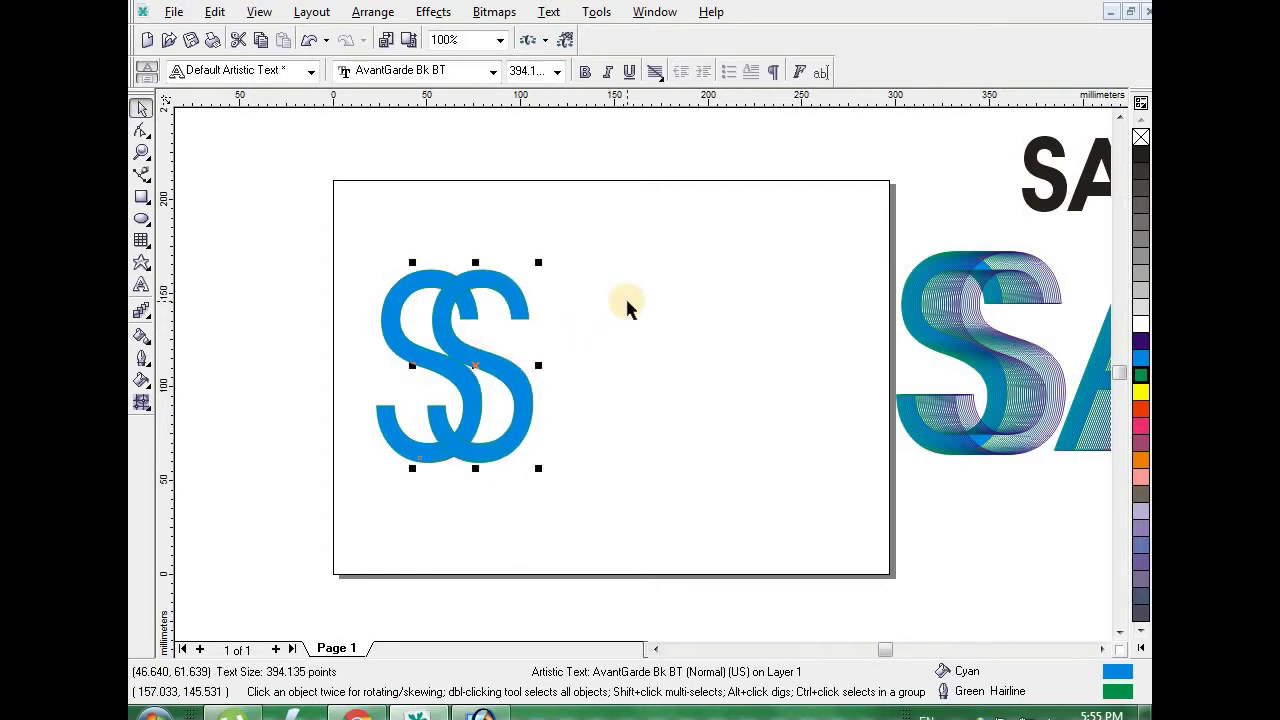
left_click(549, 321)
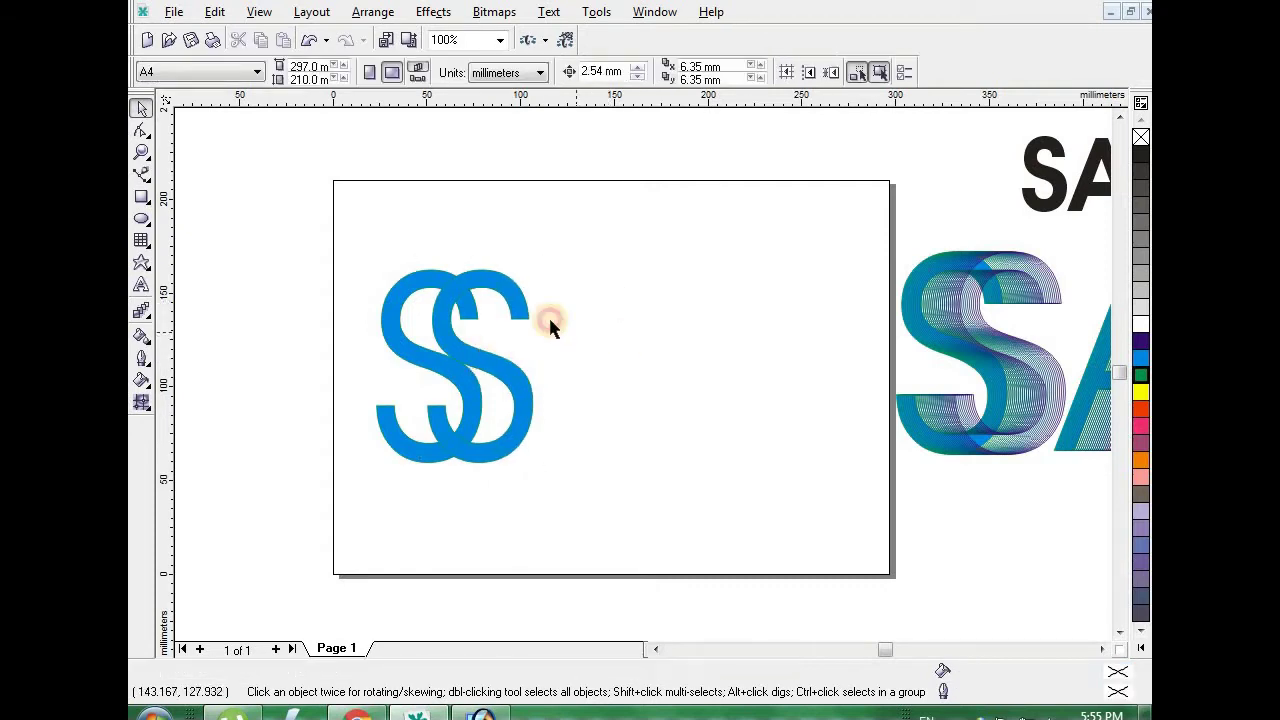
Step: Give the copied S a blue hairline outline and a white fill
left_click(524, 310)
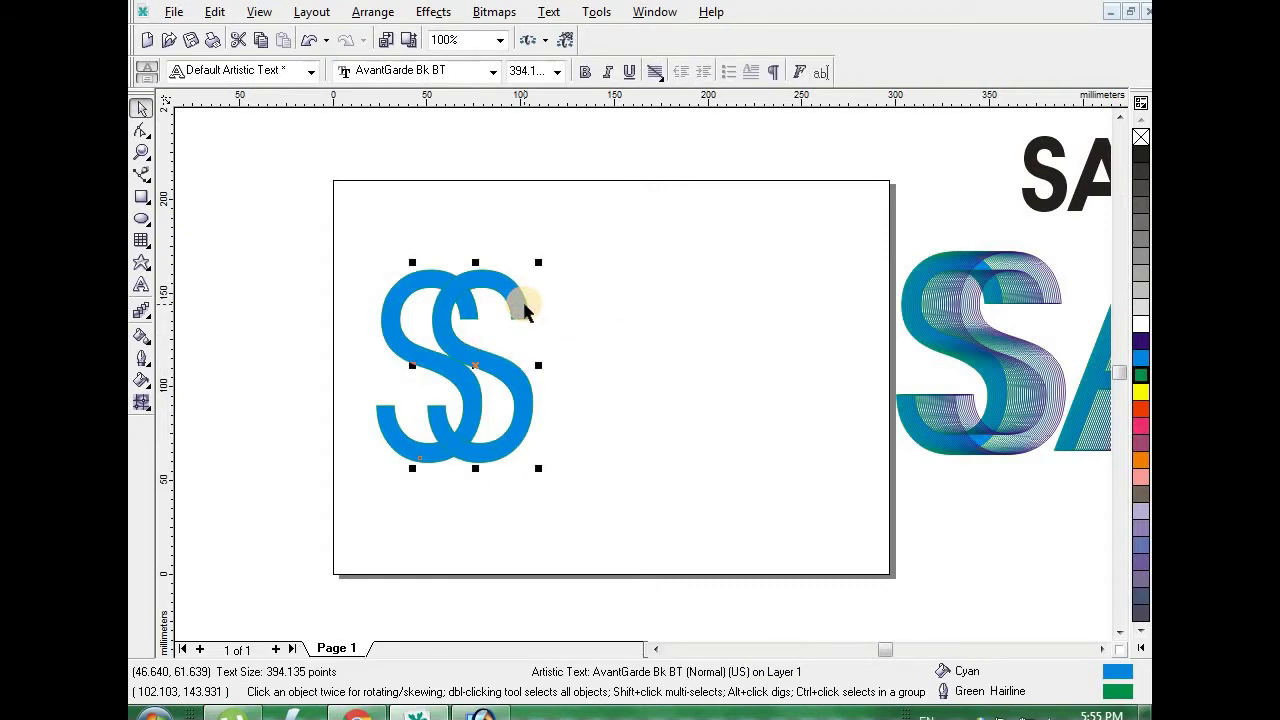
right_click(1140, 345)
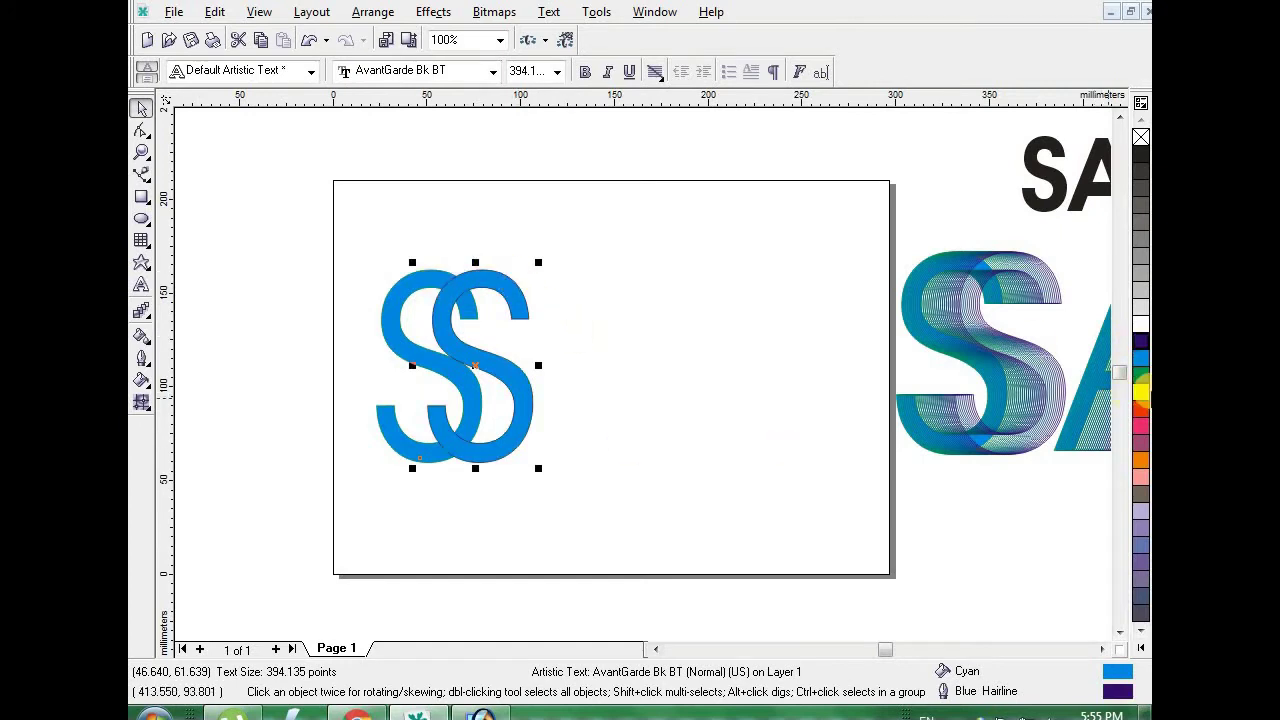
left_click(1140, 323)
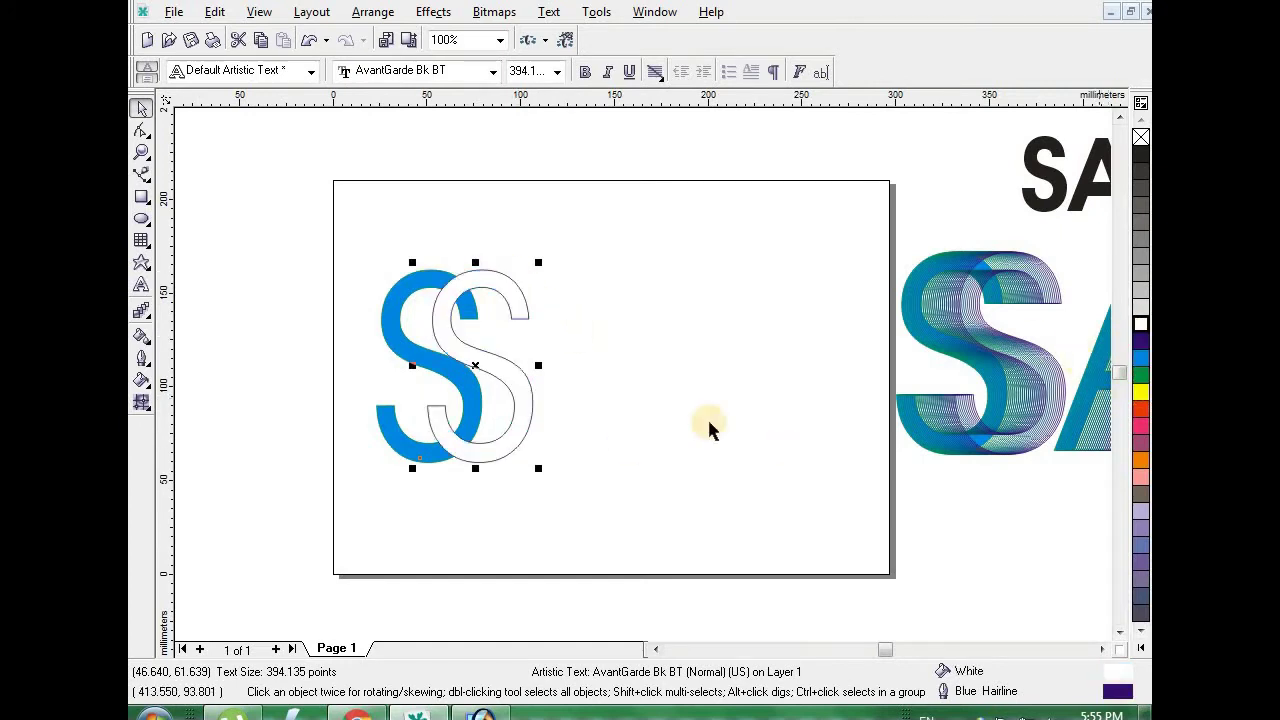
left_click(622, 472)
Step: Blend the cyan S into the white-filled S in a straight line with 29 steps
left_click(428, 362)
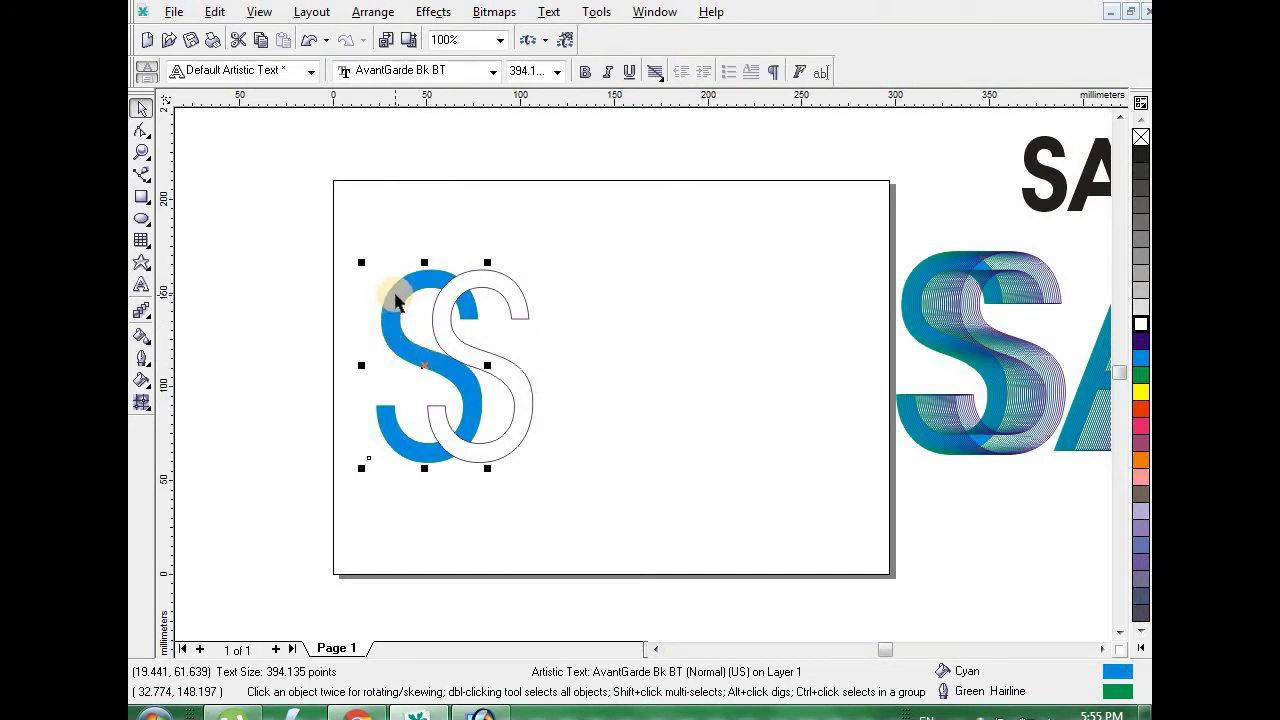
scroll(385, 290, "up", 3)
scroll(588, 388, "down", 3)
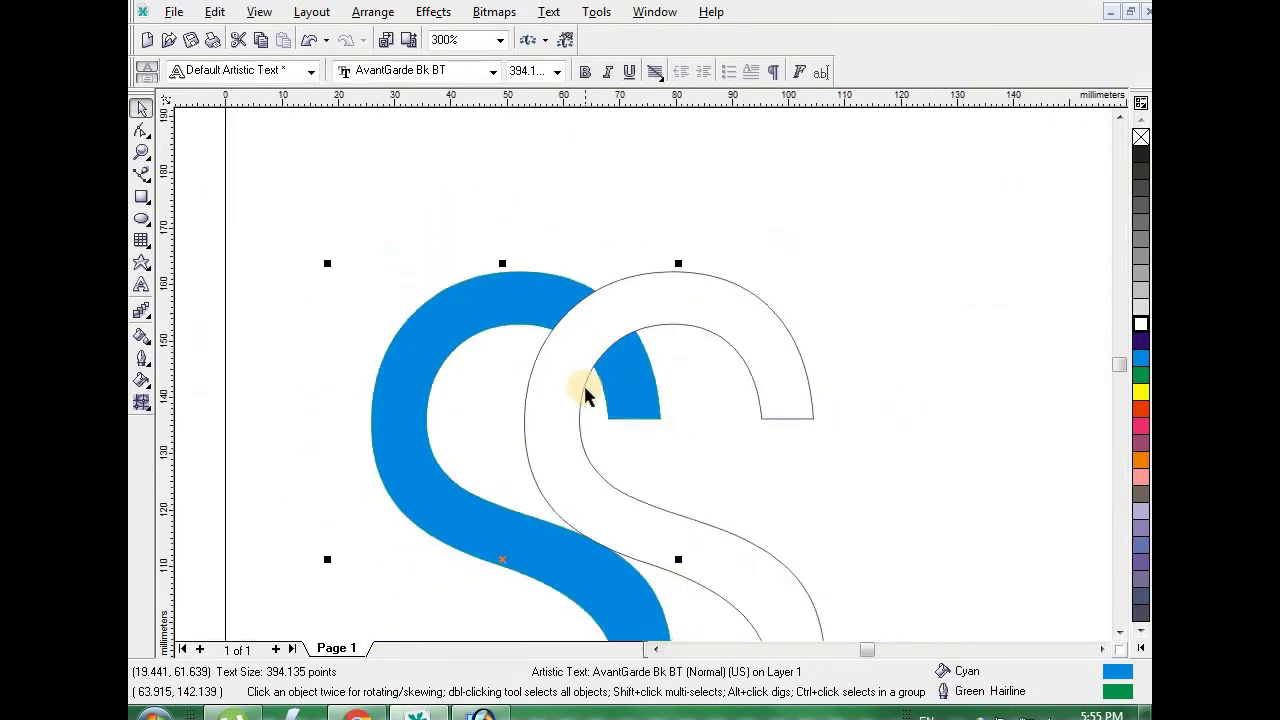
left_click(148, 320)
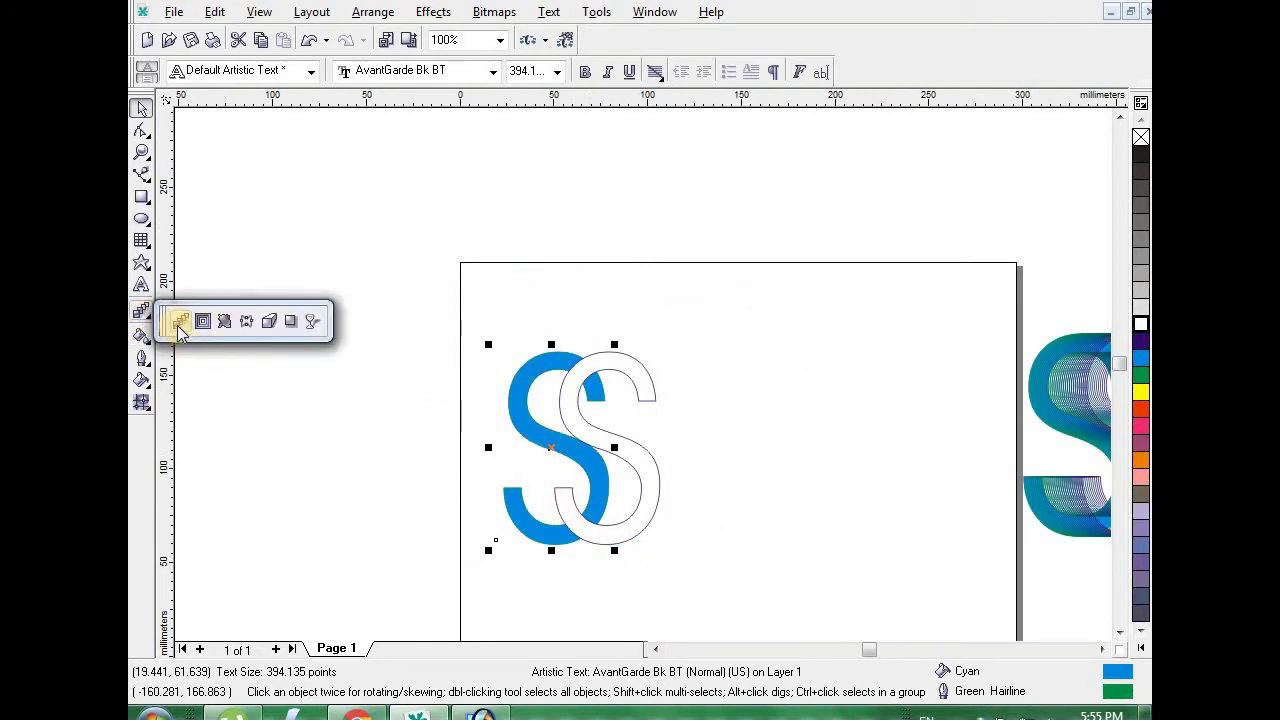
left_click(178, 330)
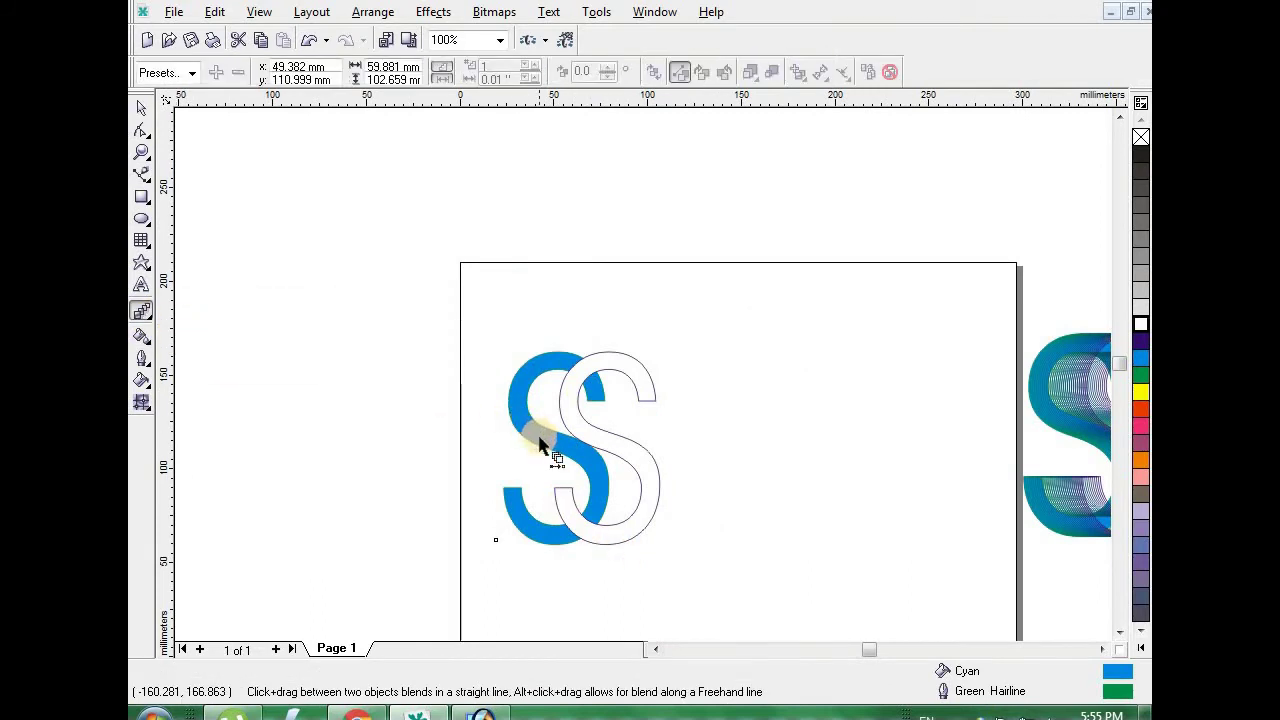
left_click_drag(538, 442, 612, 443)
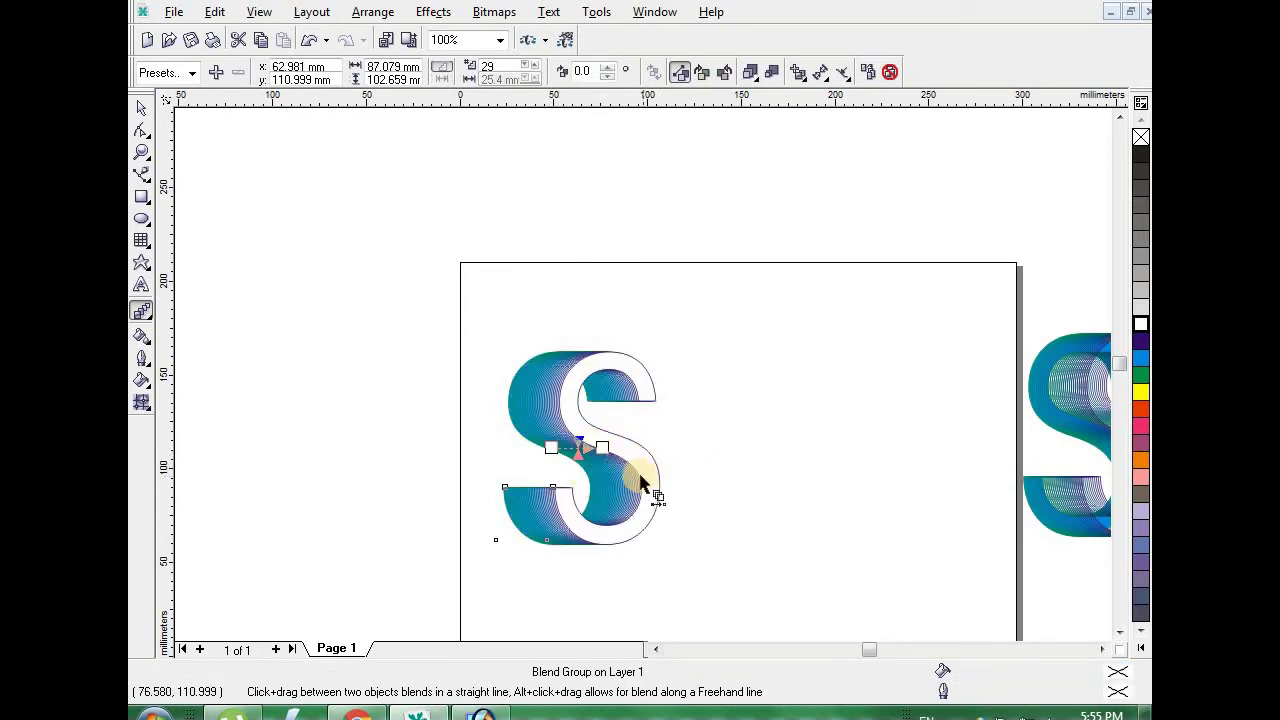
scroll(655, 488, "up", 1)
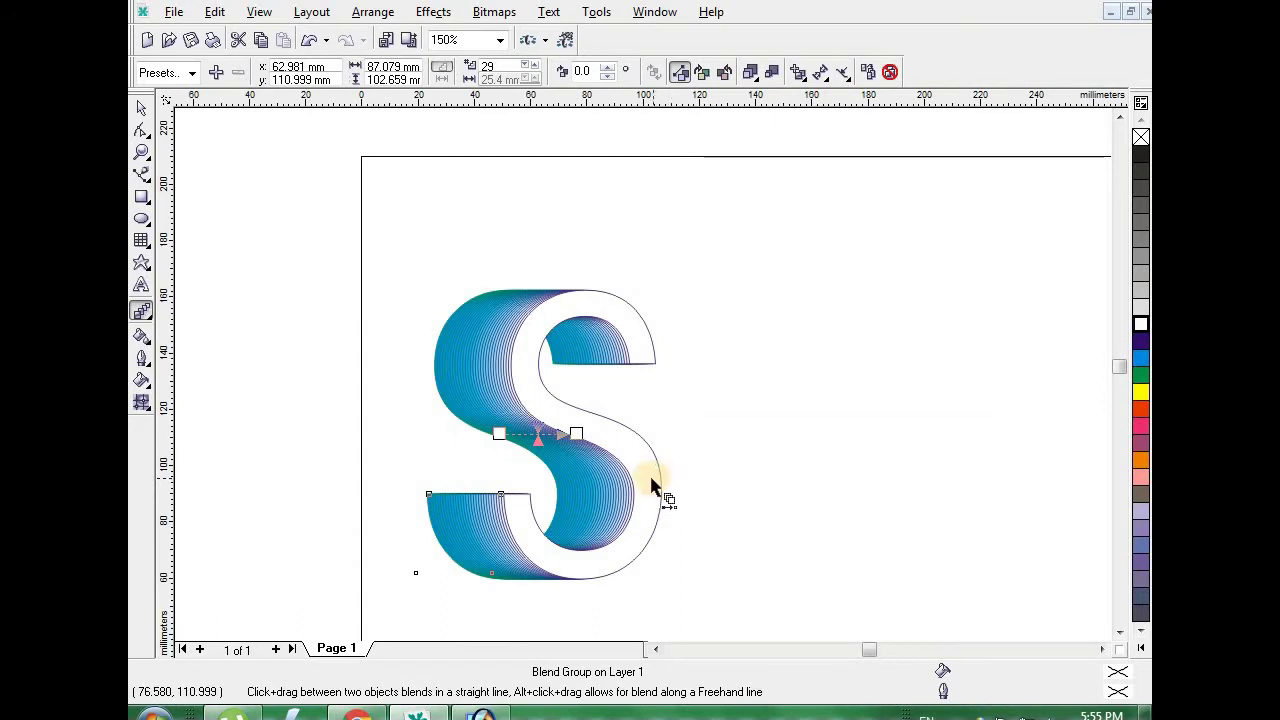
scroll(652, 488, "down", 1)
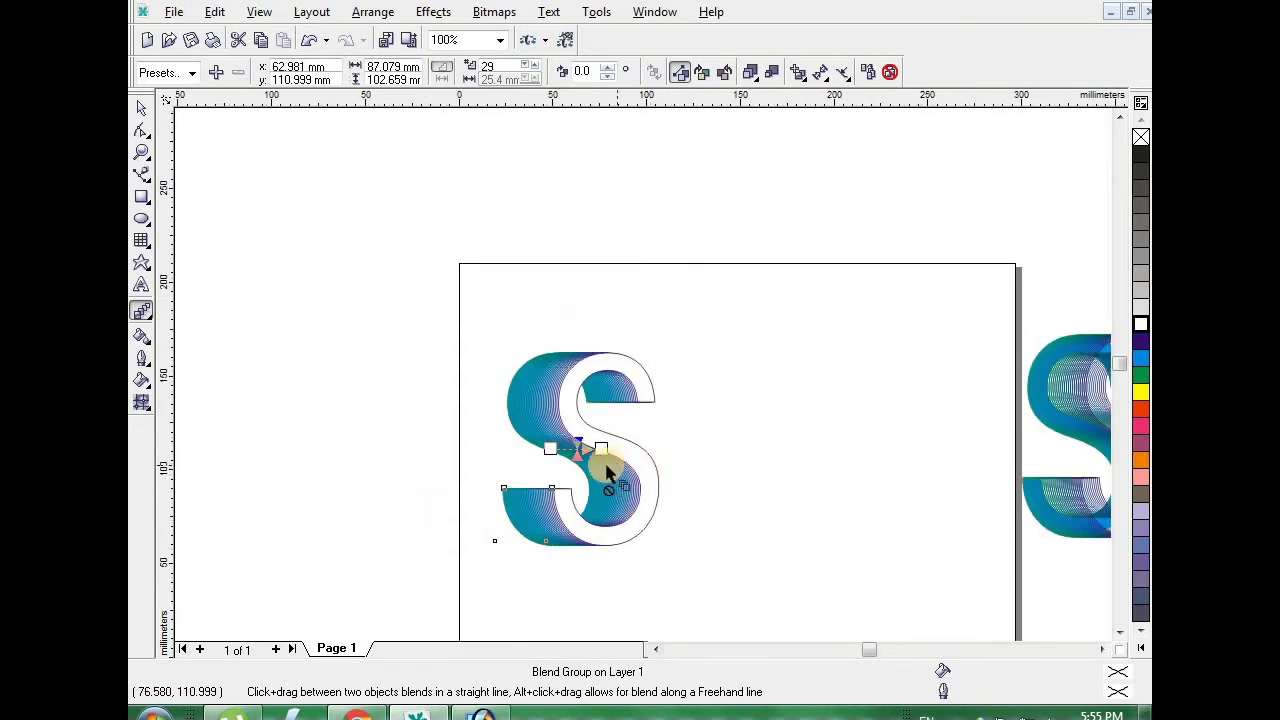
left_click(141, 107)
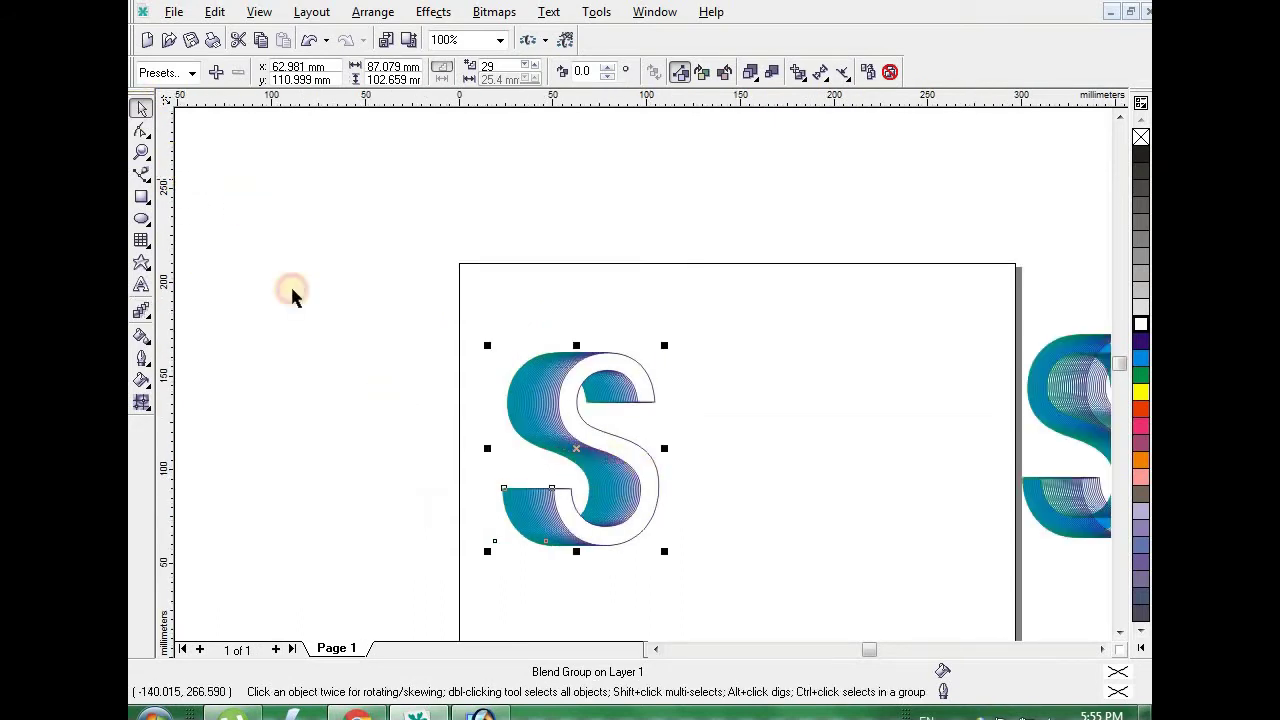
left_click(473, 400)
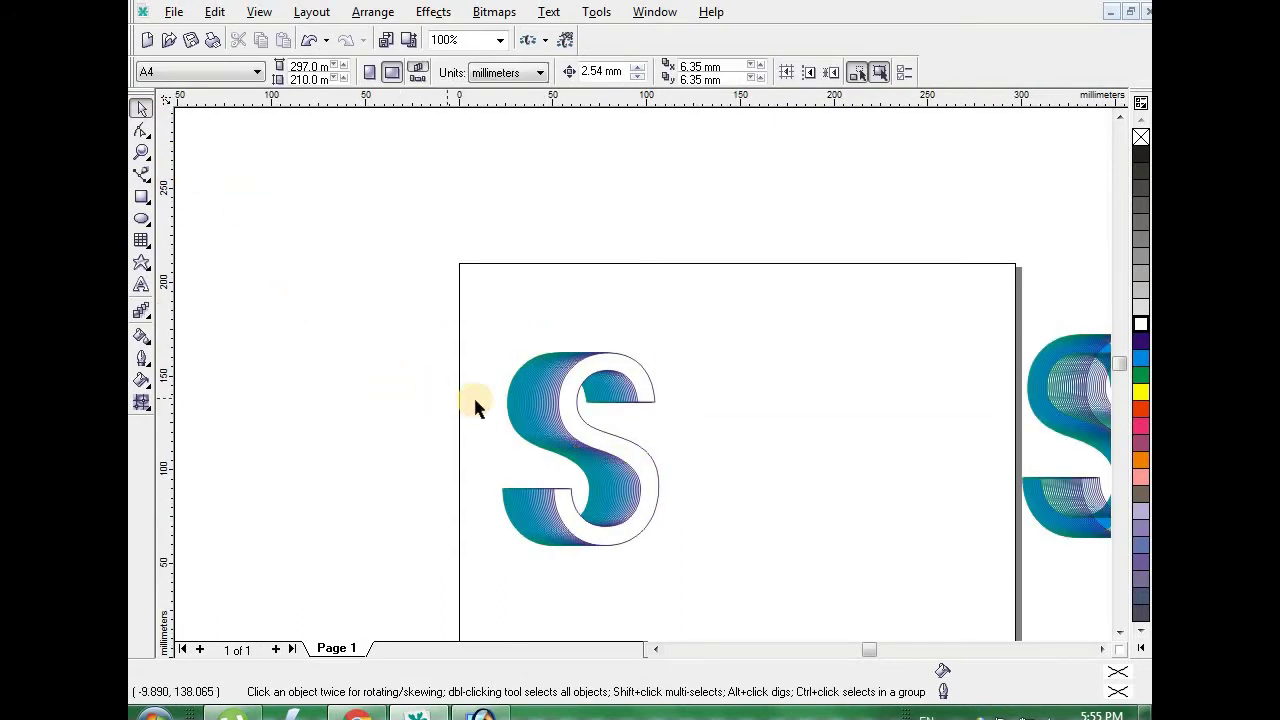
Step: Remove the fill from the white front S of the blend, keeping its blue outline
left_click(645, 367)
left_click(1141, 136)
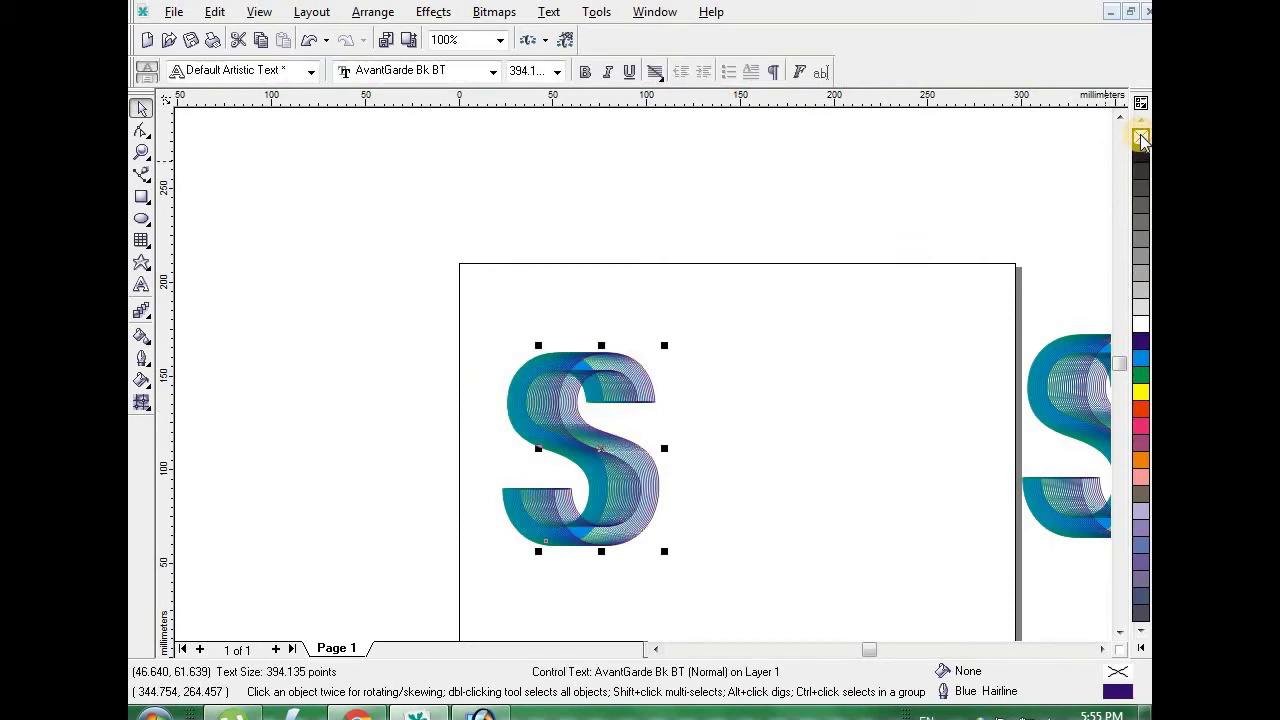
left_click(838, 447)
scroll(653, 528, "up", 1)
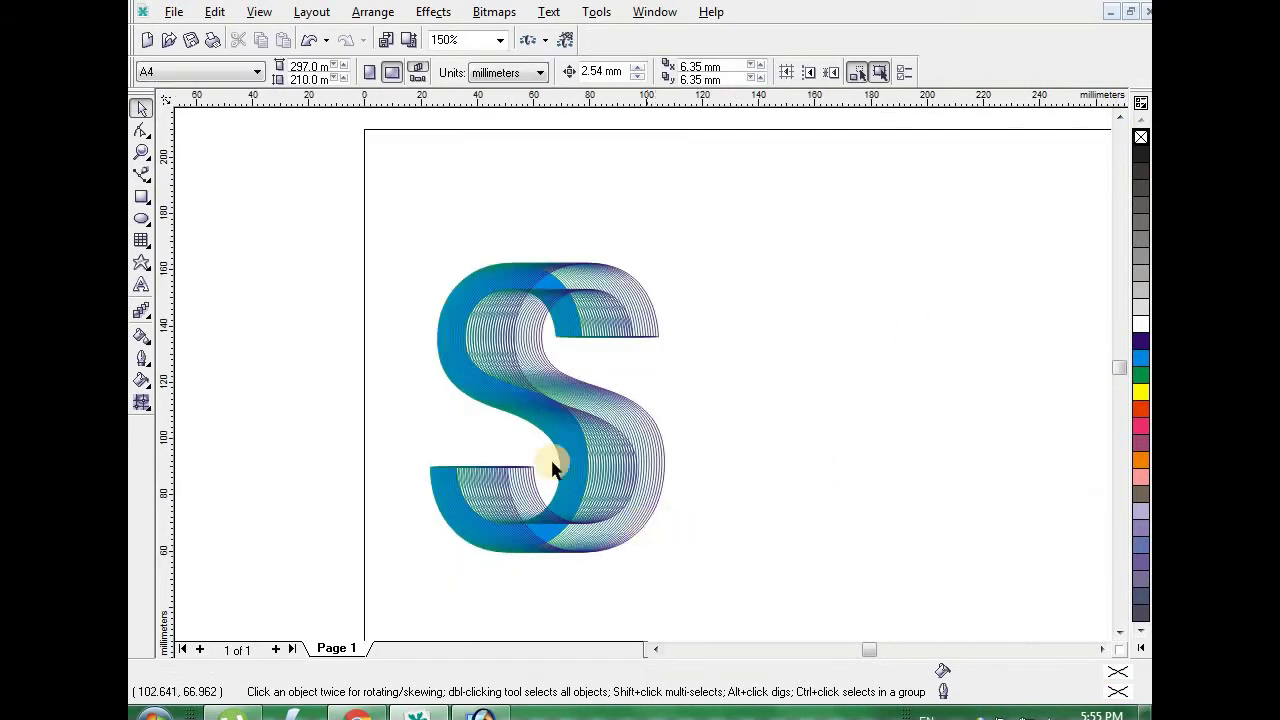
scroll(687, 452, "down", 2)
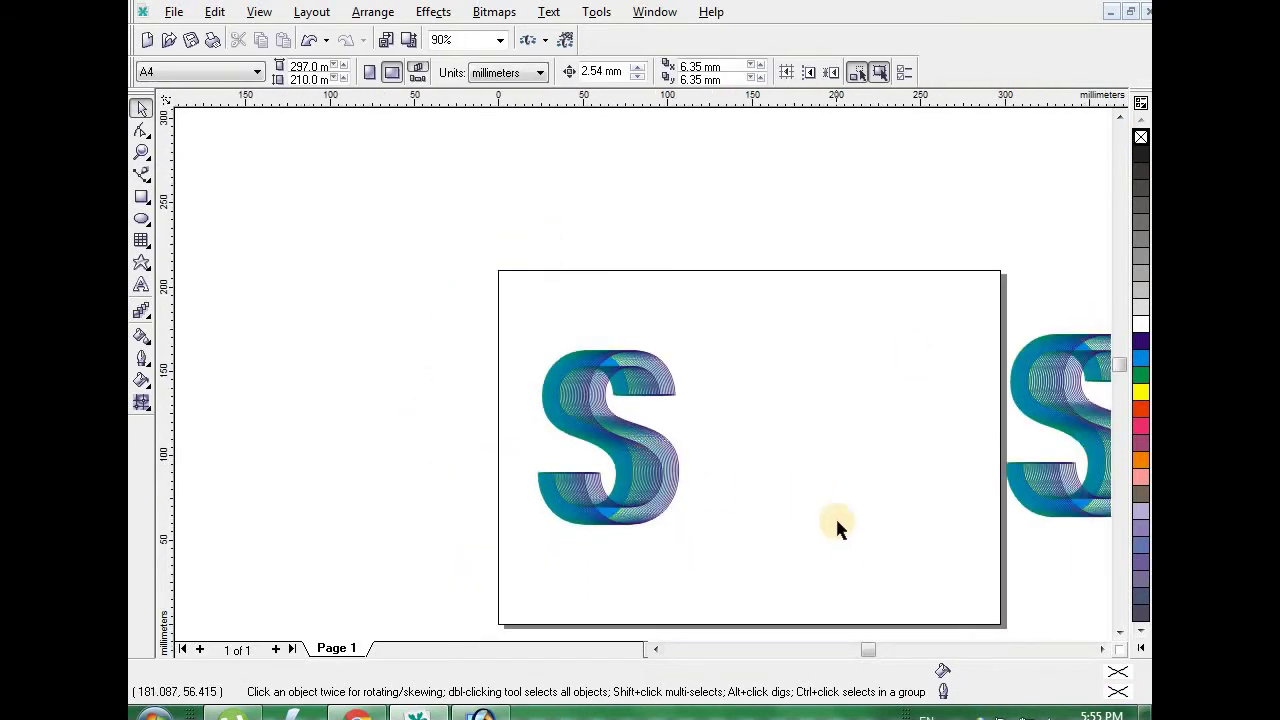
Step: Place a copy of the blended S about 89 mm to the right of the original and select the copy
left_click(1102, 649)
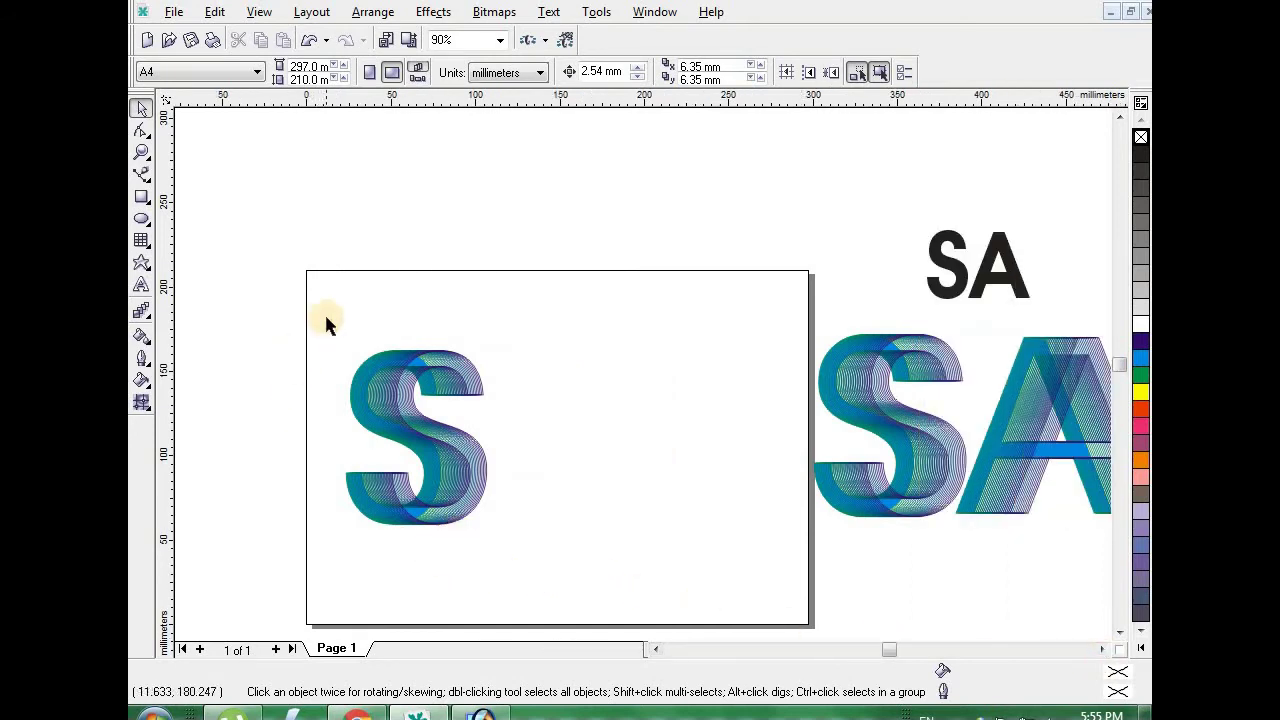
left_click(477, 556)
left_click_drag(524, 570, 523, 568)
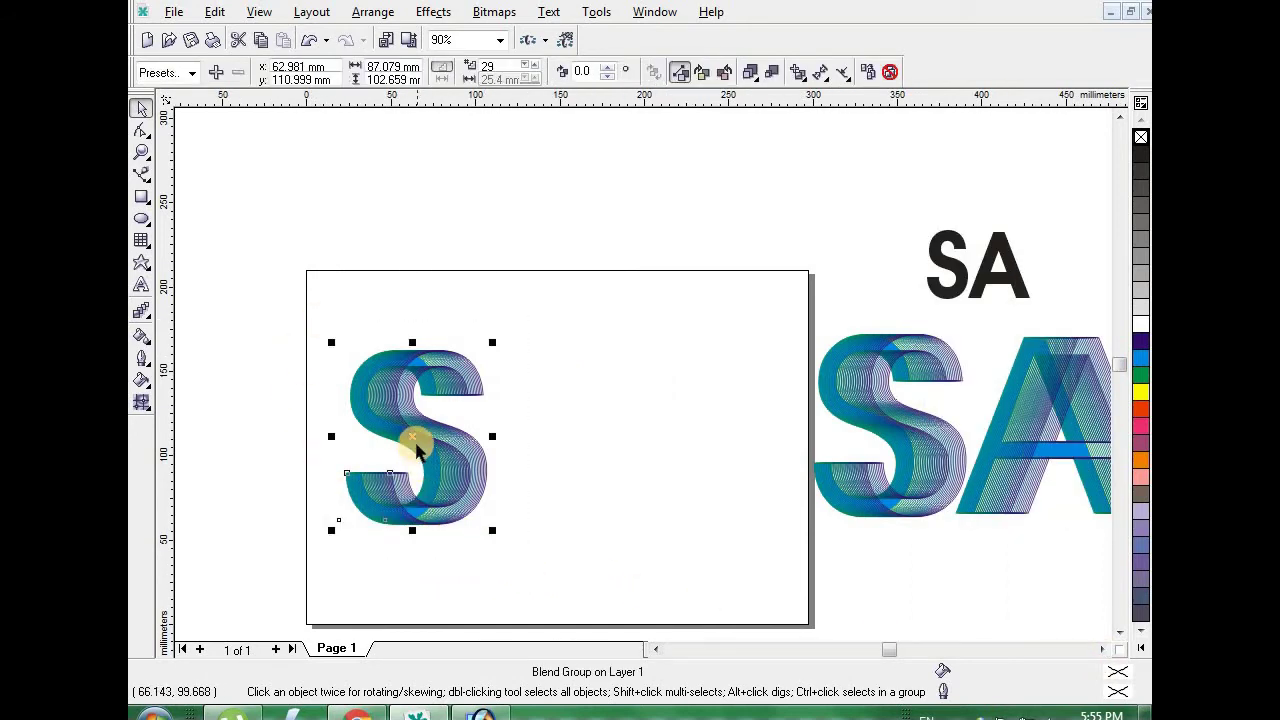
left_click_drag(414, 429, 564, 437)
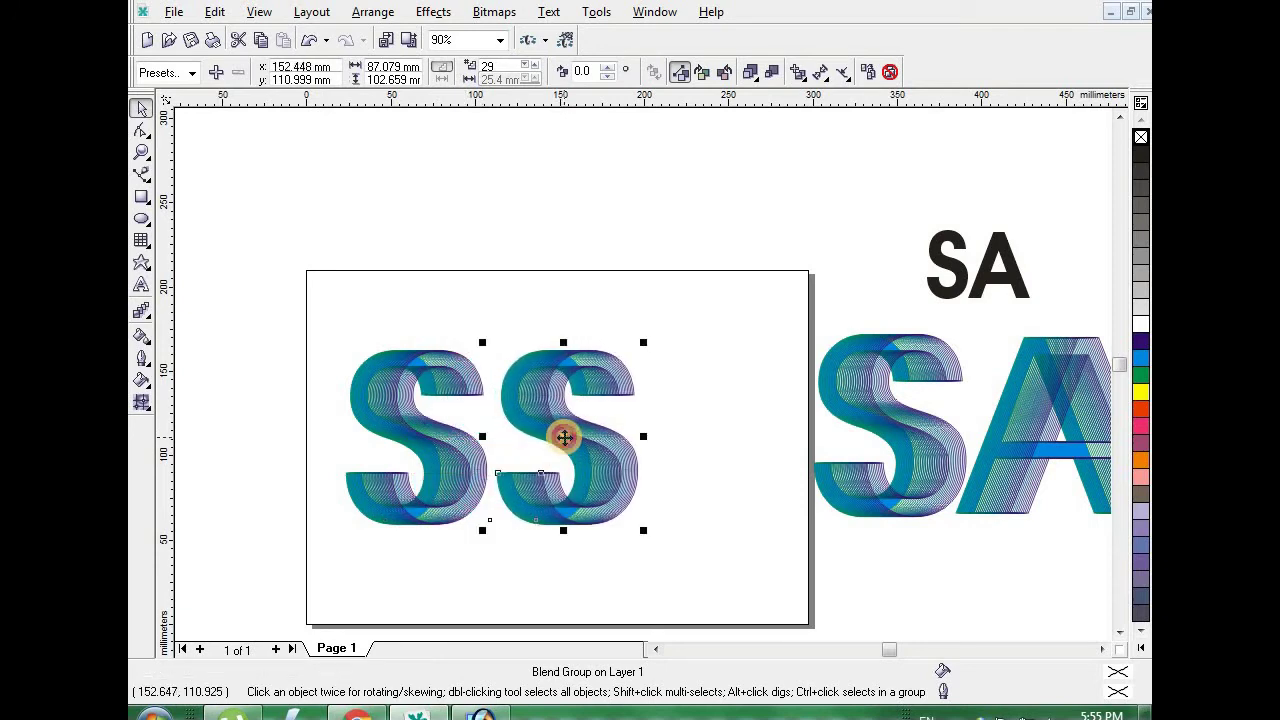
left_click(560, 565)
left_click(564, 420)
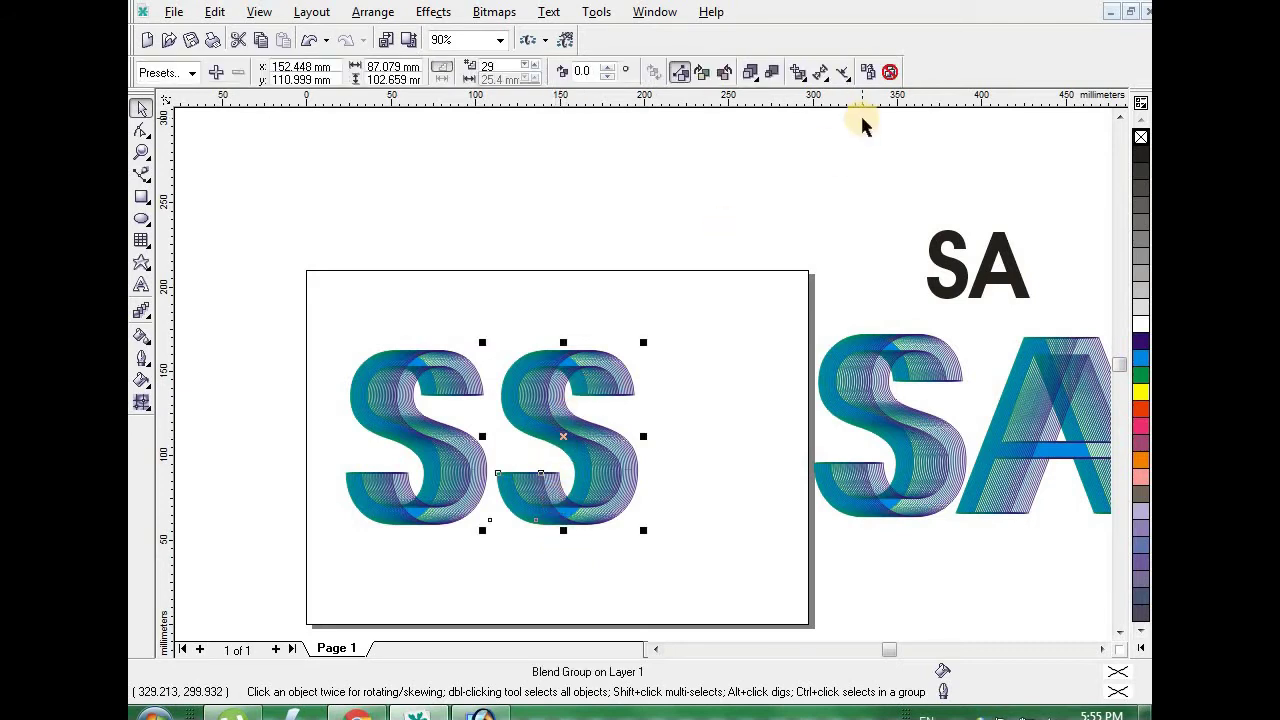
Step: Clear the blend from the copied S and delete its unfilled blue-outlined front letter
left_click(890, 73)
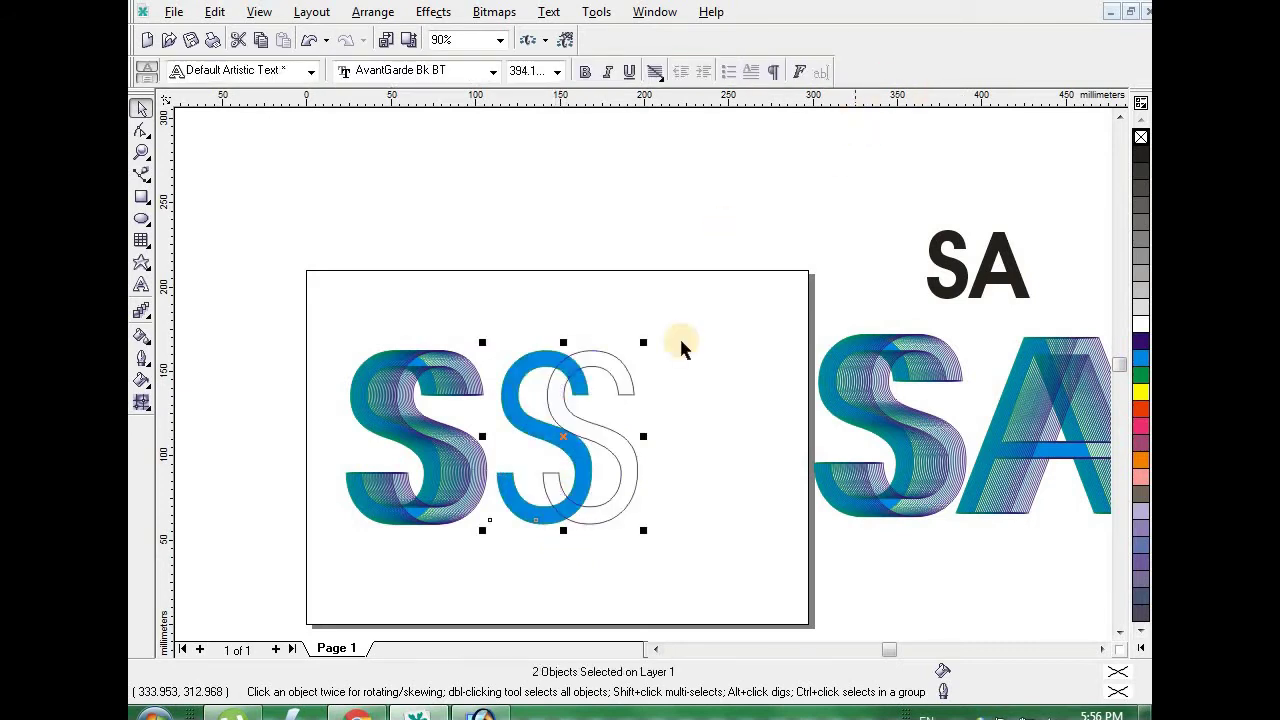
left_click(684, 414)
left_click(627, 384)
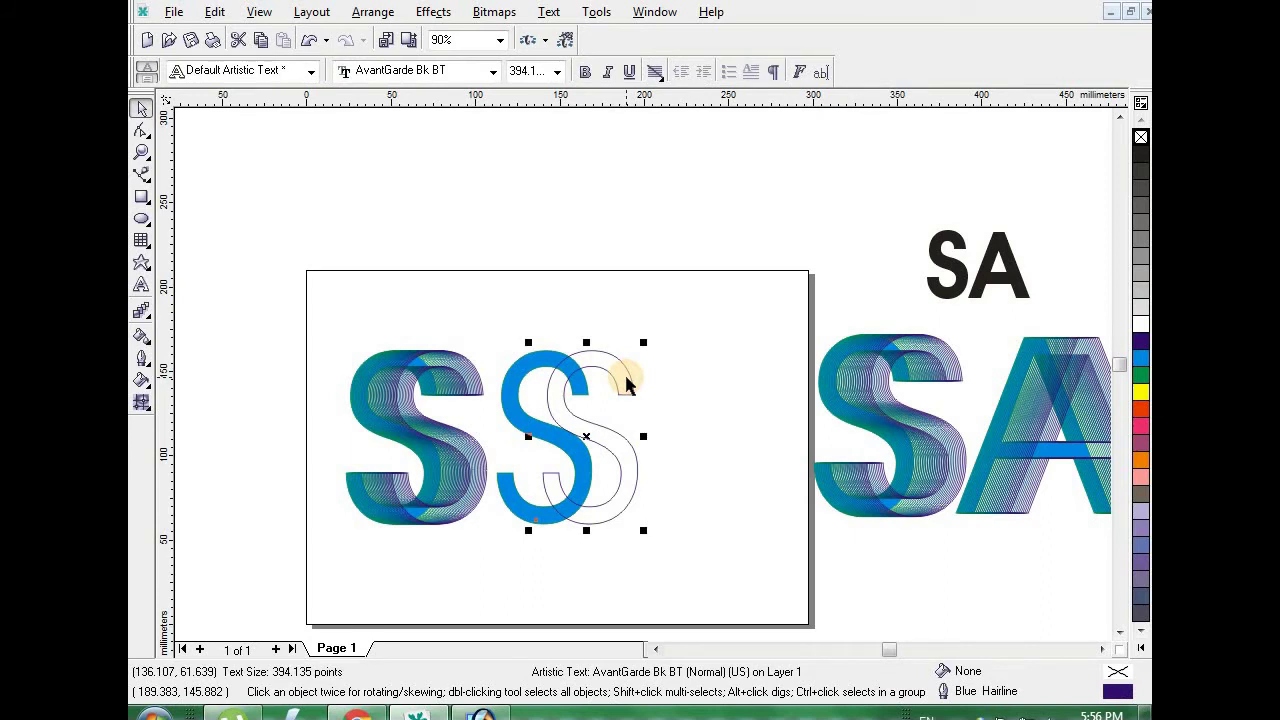
key("Delete")
Step: Change the remaining cyan S text to the letter A
left_click(555, 433)
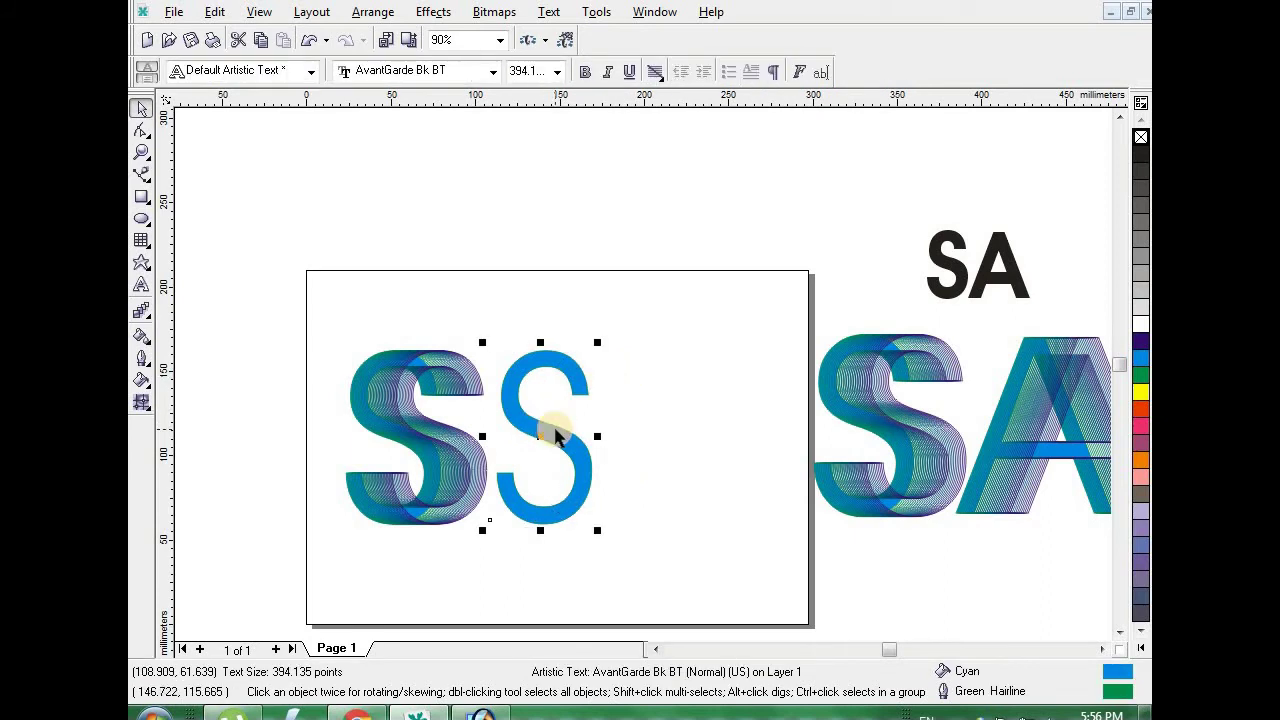
key("F8")
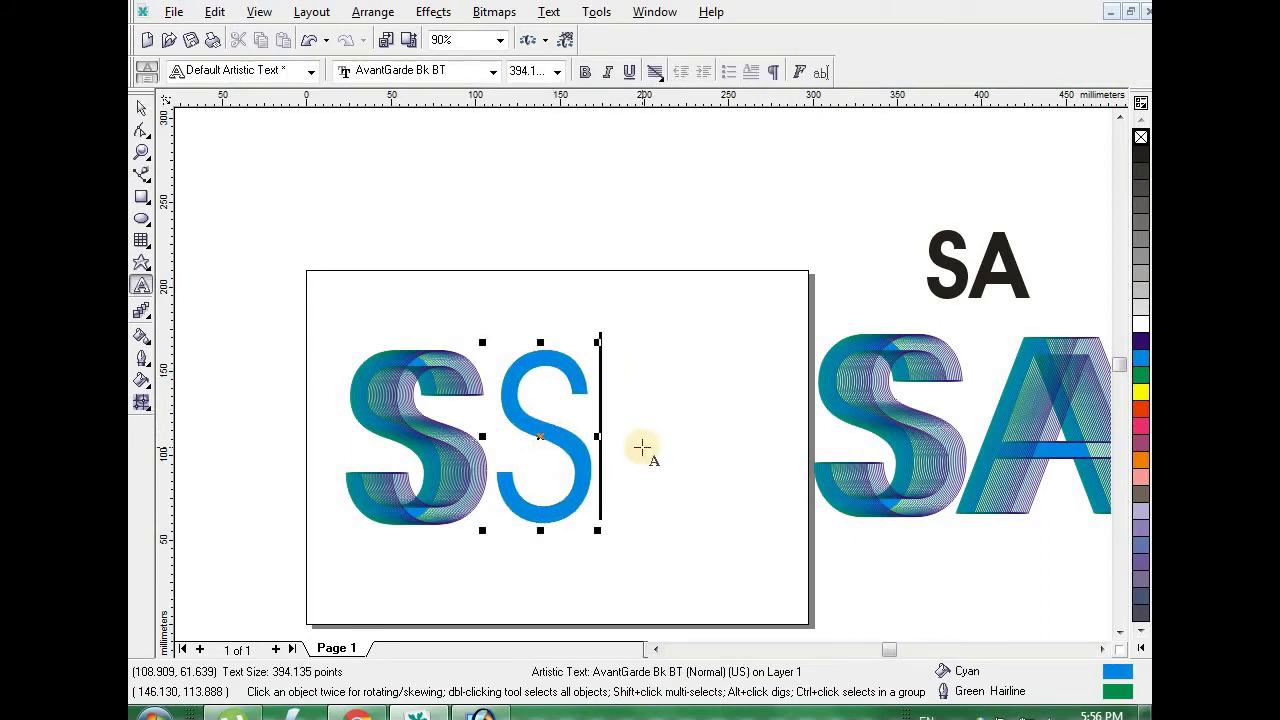
key("BackSpace")
type("A")
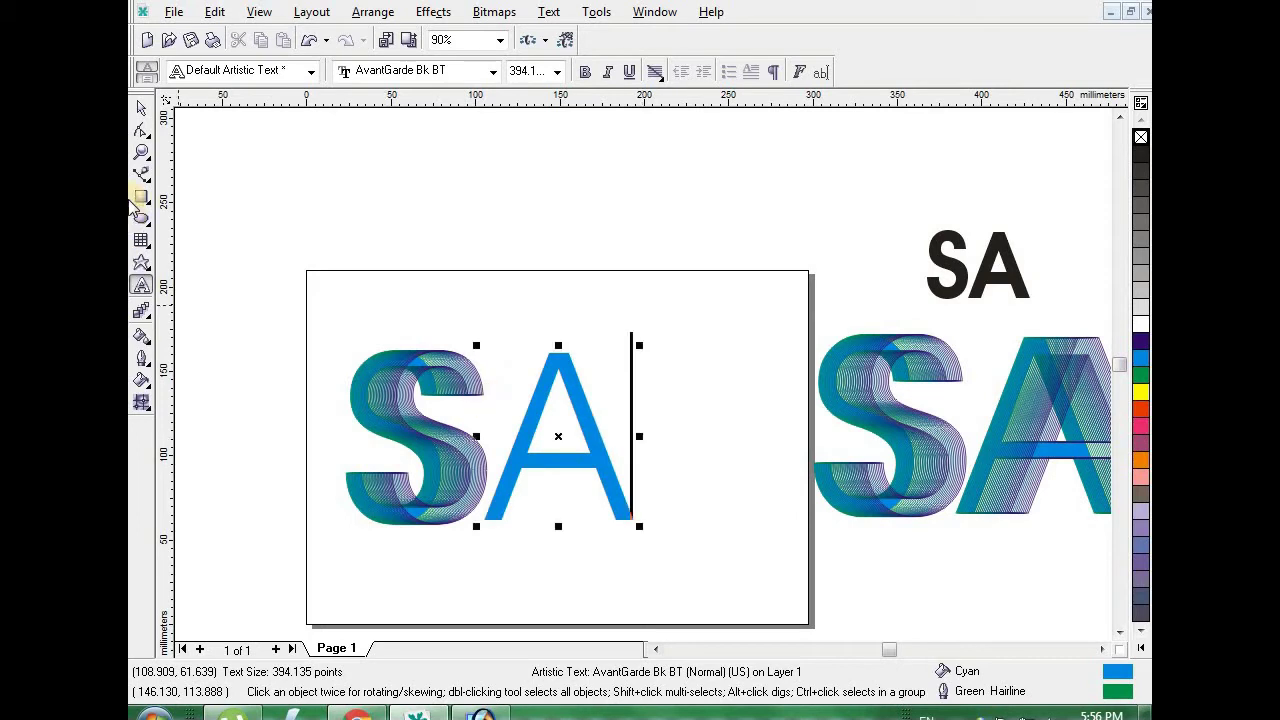
left_click(141, 107)
left_click(397, 296)
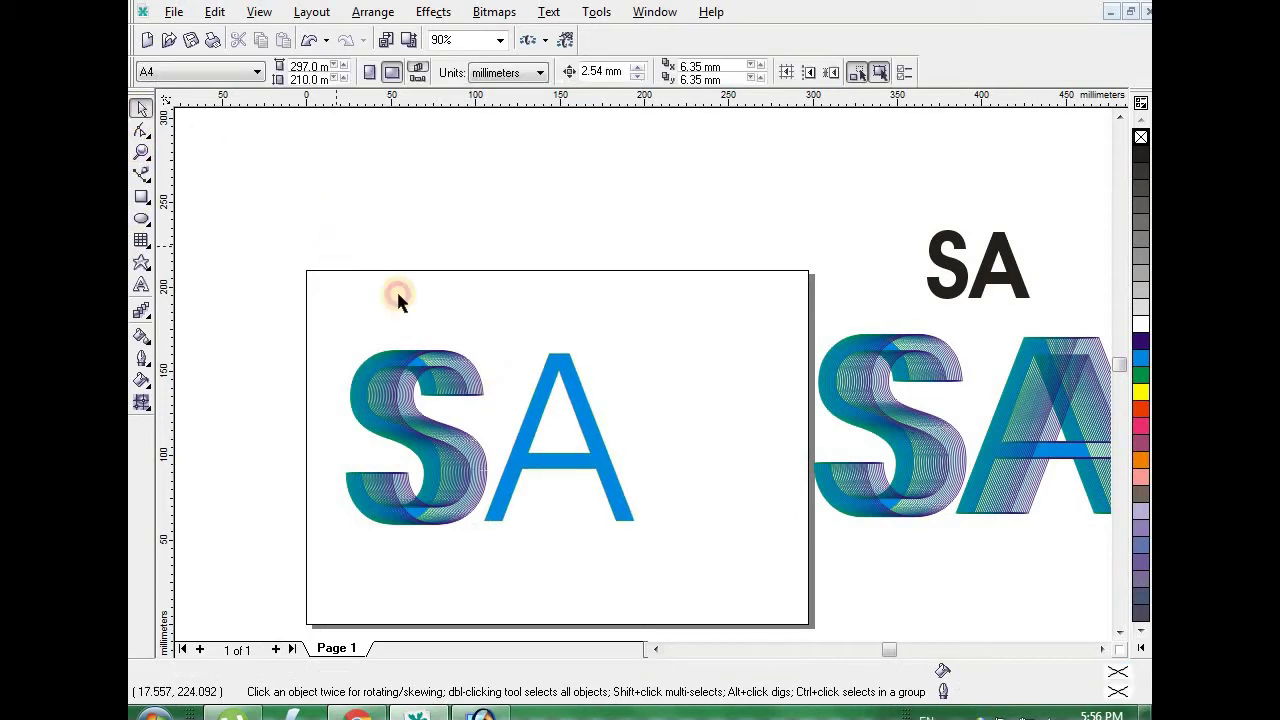
Step: Place a copy of the cyan A about 38 mm to the right of the original
left_click(560, 383)
left_click_drag(558, 438, 622, 438)
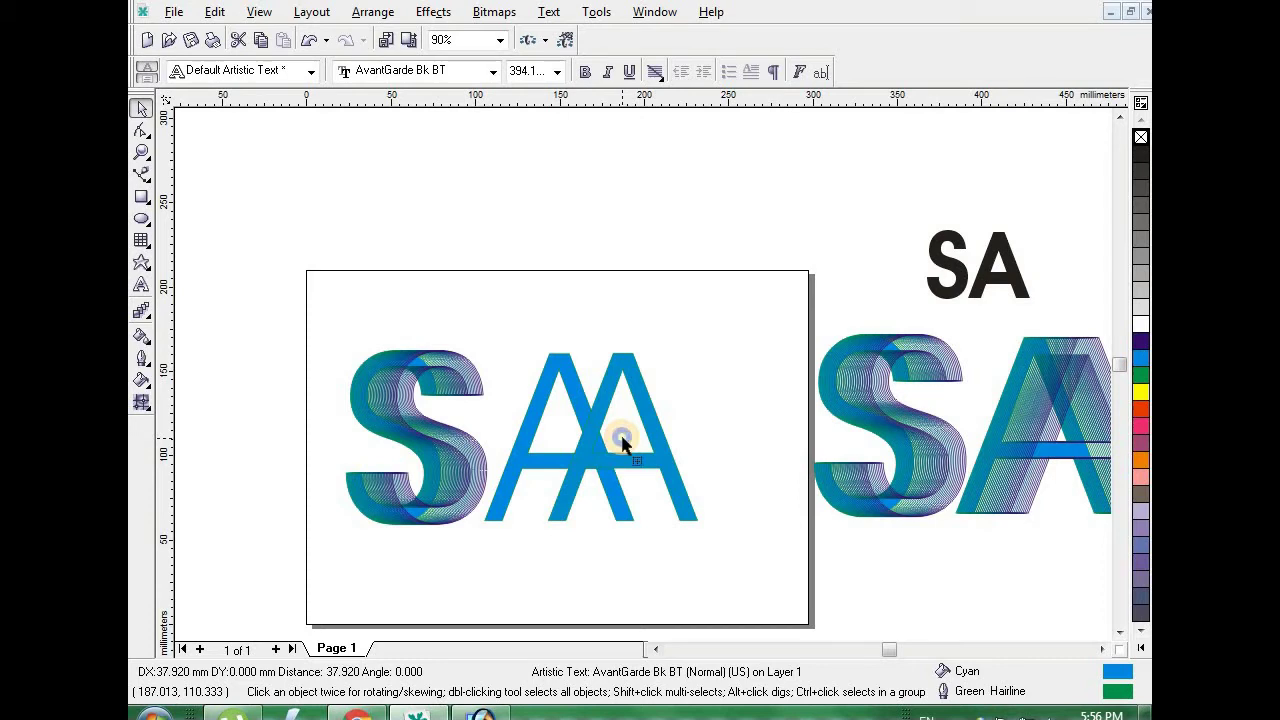
left_click_drag(622, 443, 620, 445)
left_click(480, 580)
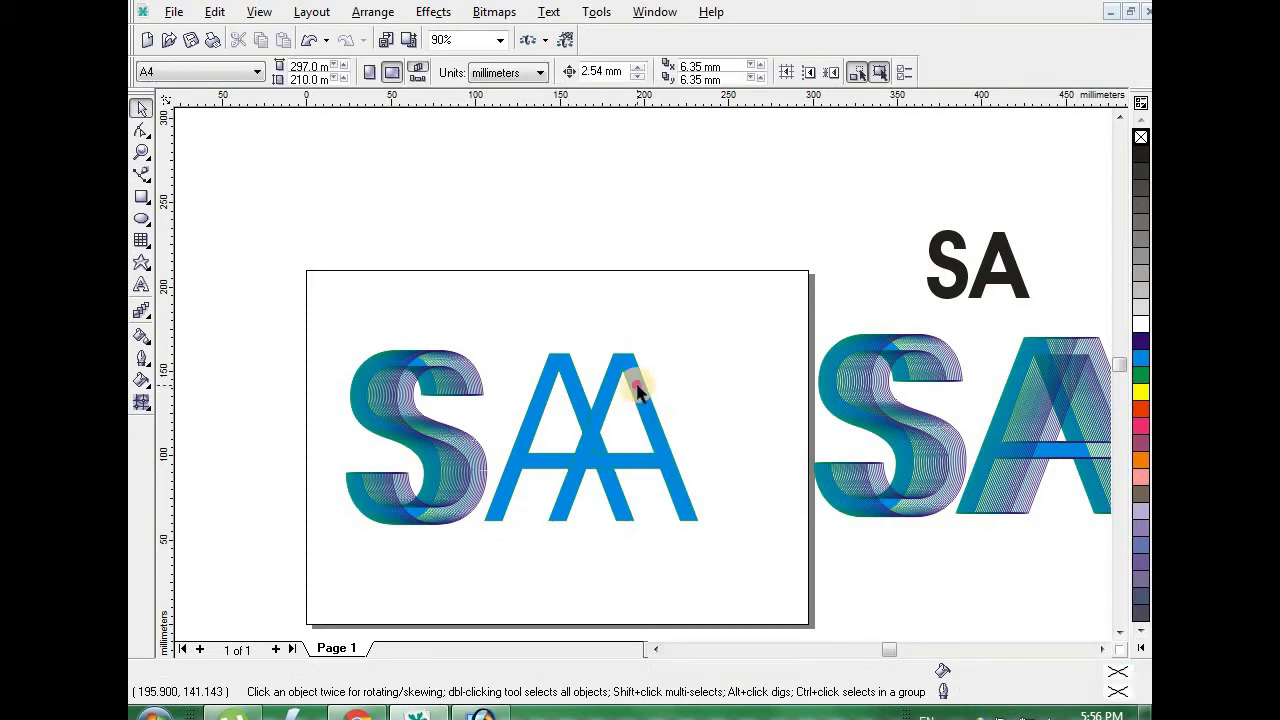
Step: Remove the fill from the copied A and give it a blue outline
left_click(637, 390)
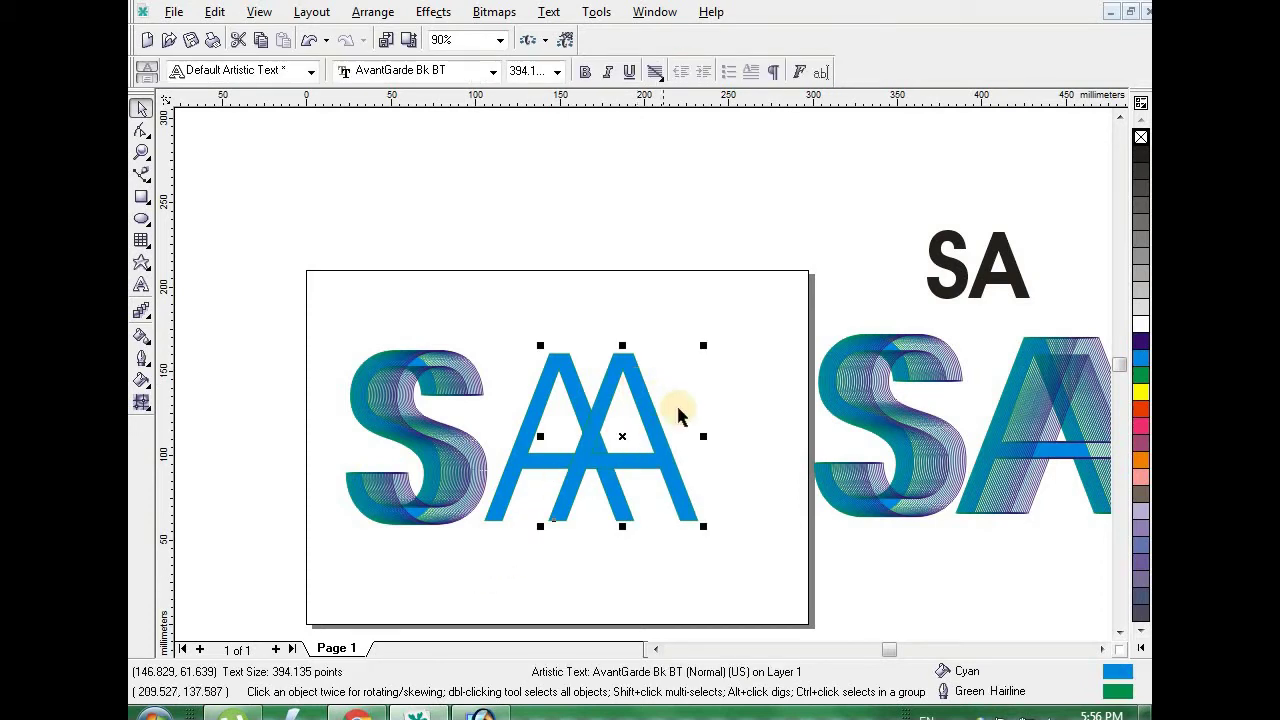
left_click(1141, 137)
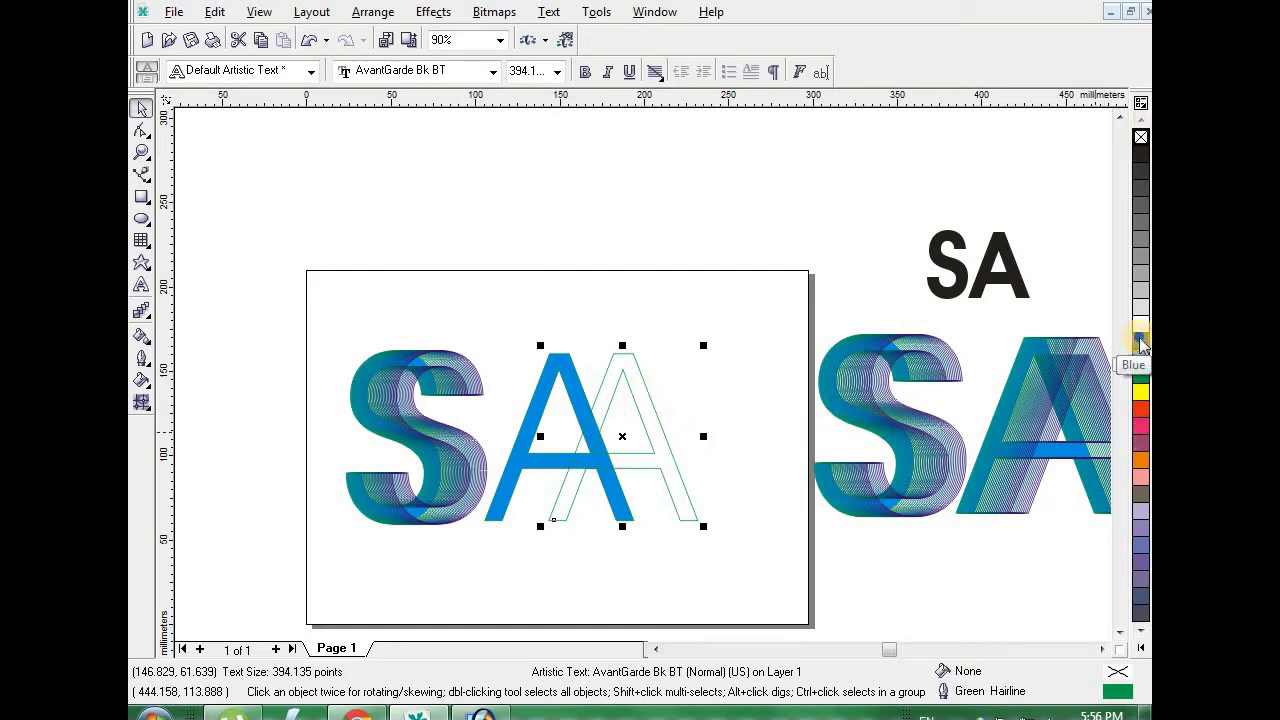
left_click(640, 280)
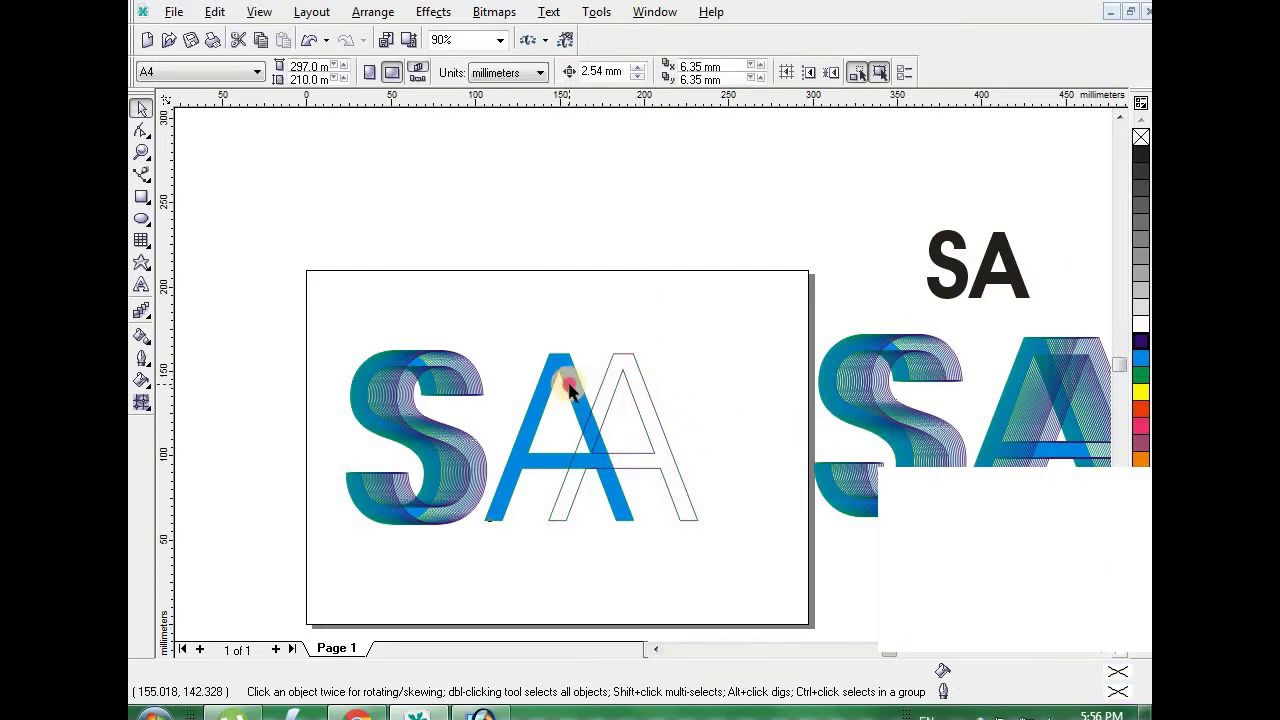
Step: Blend the cyan A into the unfilled blue-outlined A in a straight line with 29 steps
left_click(570, 390)
left_click(141, 311)
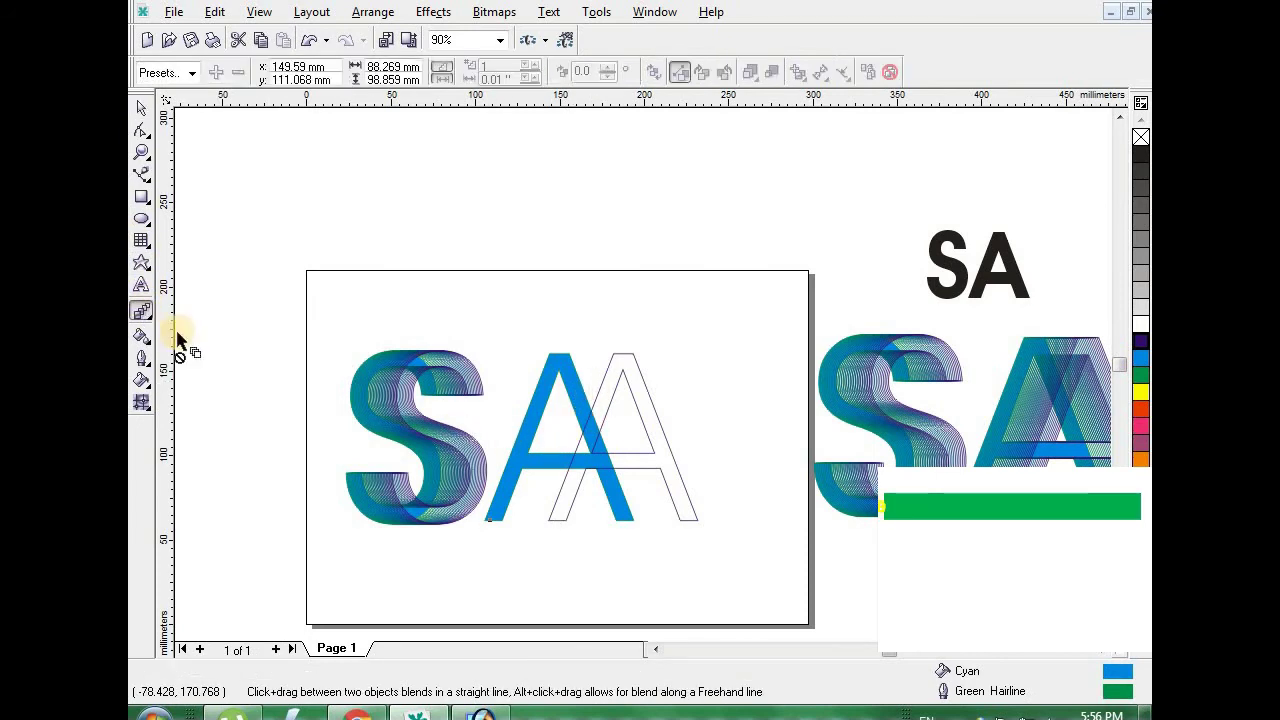
left_click_drag(537, 449, 590, 456)
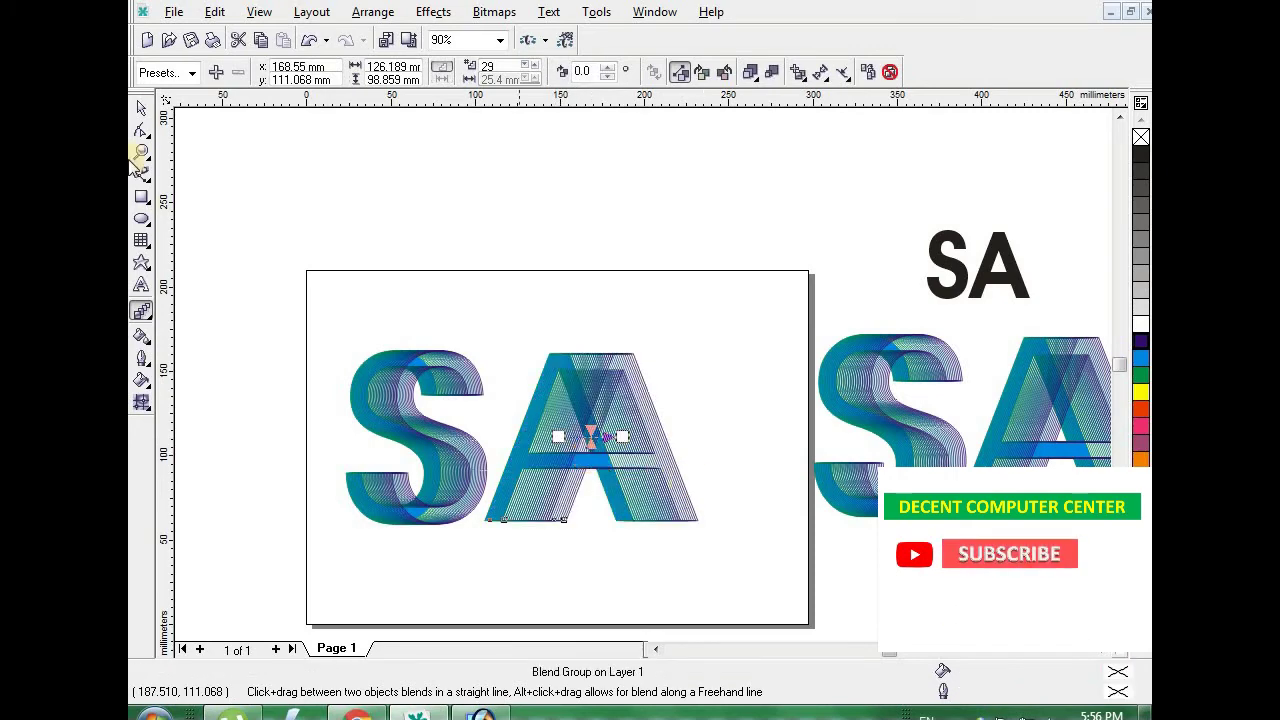
left_click(141, 107)
left_click(283, 260)
Step: Delete the striped reference SA lettering and the black SA text beside the page
scroll(628, 590, "up", 1)
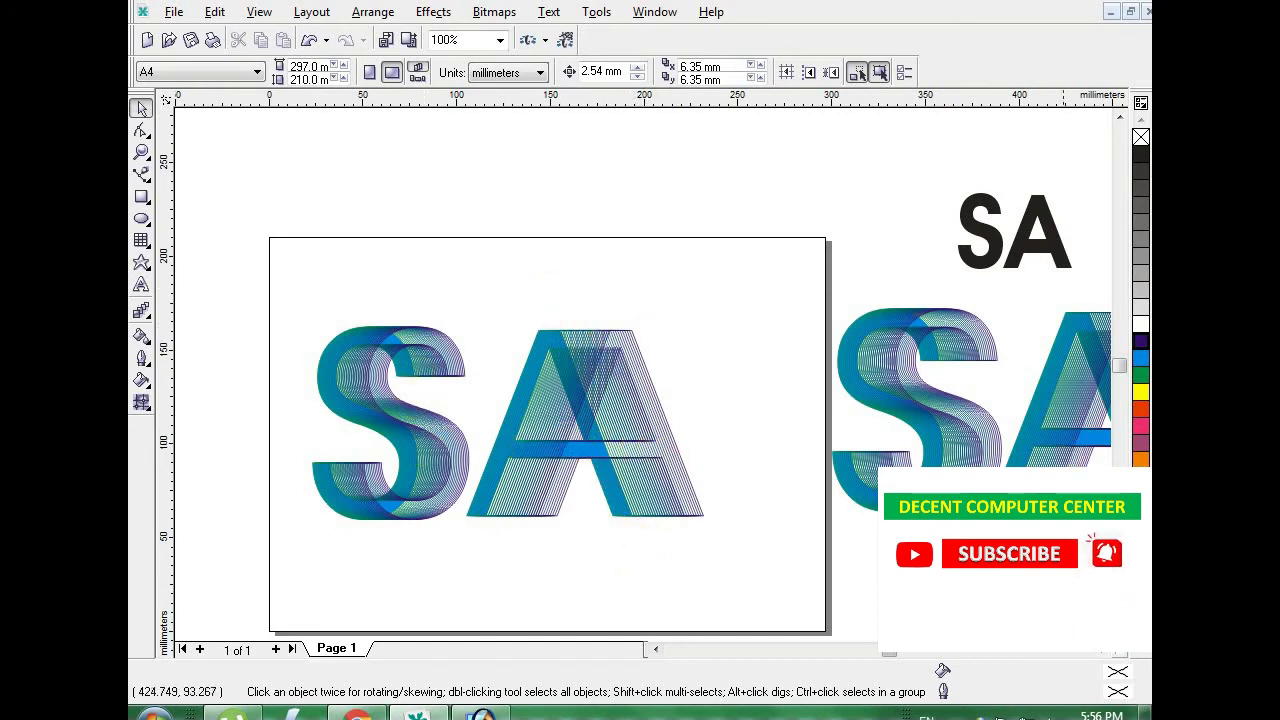
left_click(1101, 652)
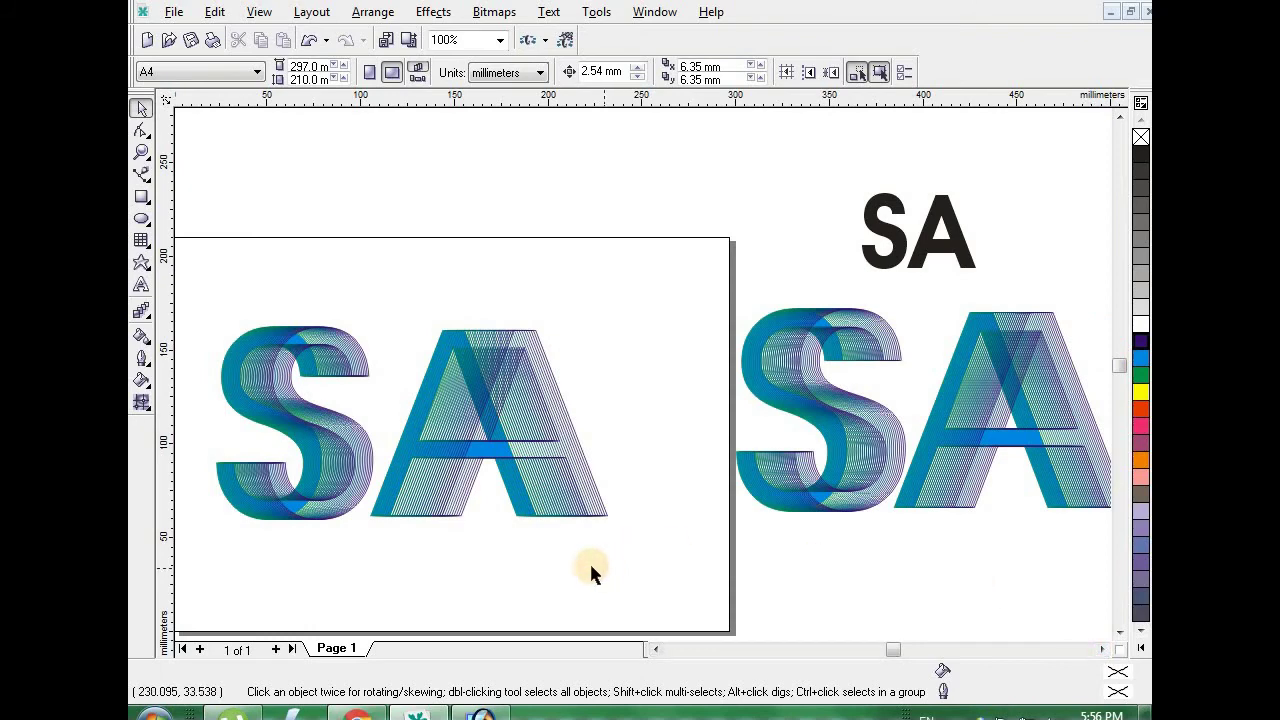
scroll(587, 572, "down", 1)
scroll(447, 572, "down", 1)
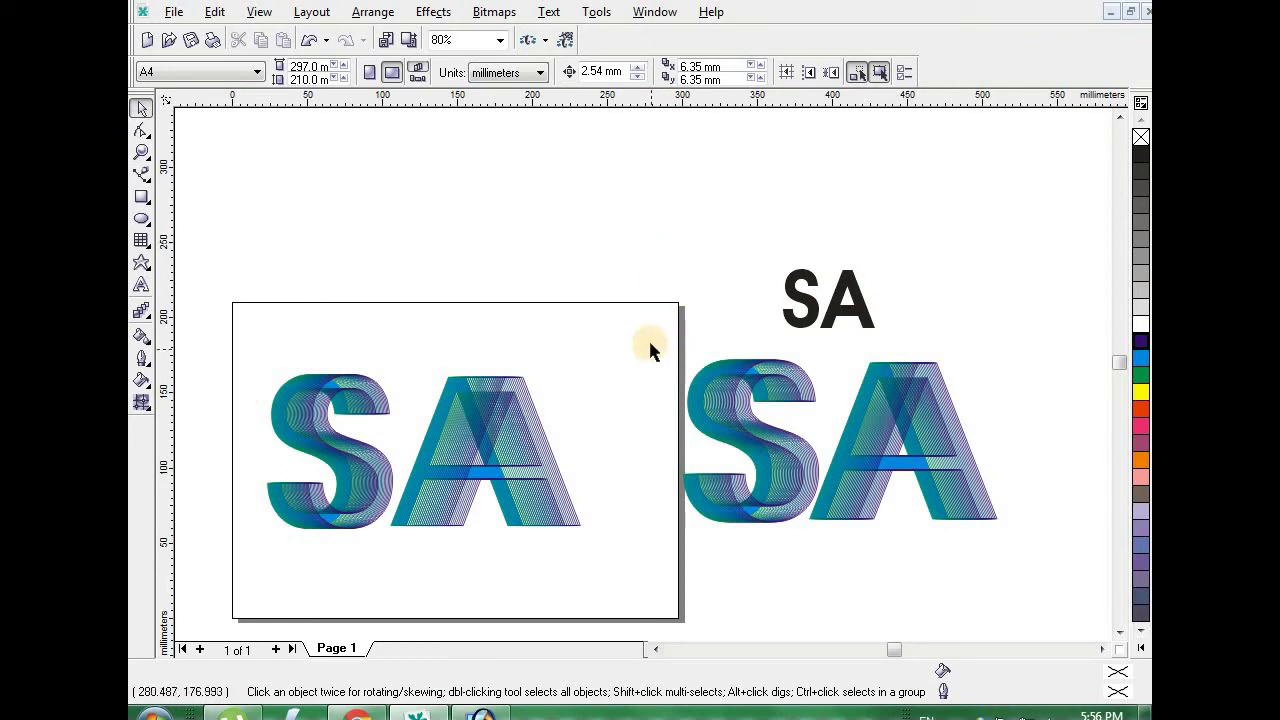
left_click_drag(1030, 541, 1035, 553)
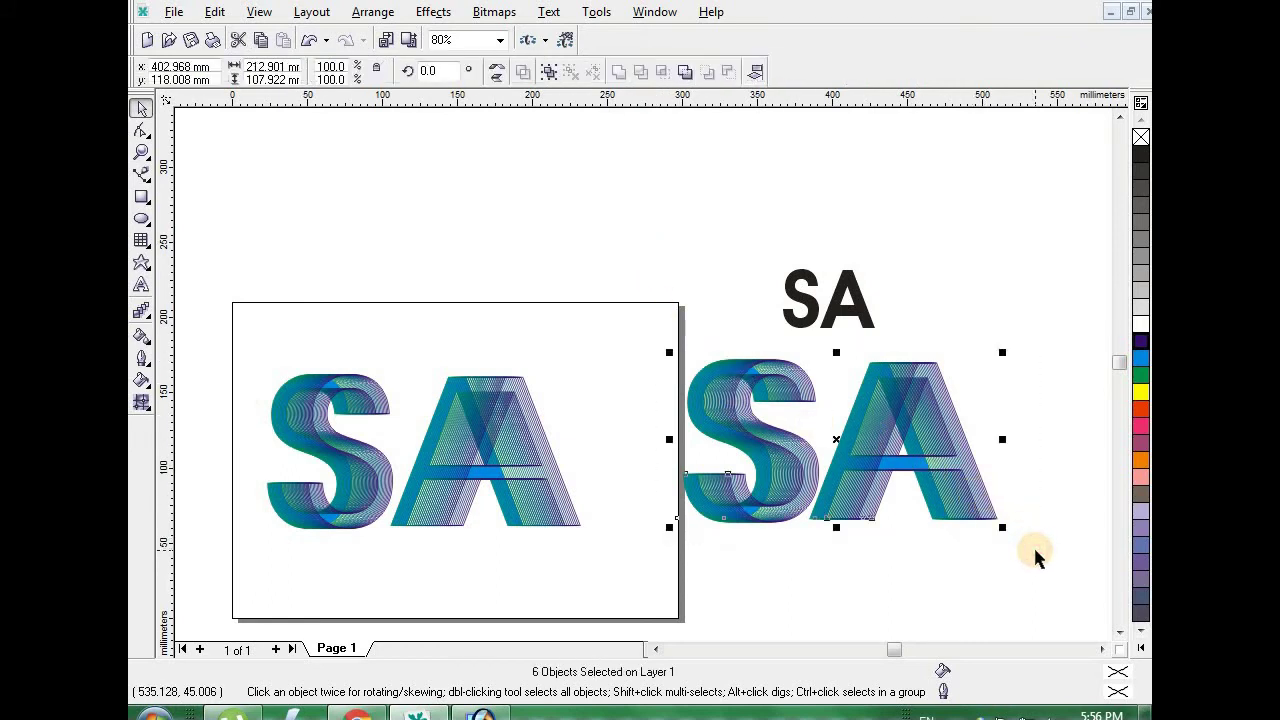
key("Delete")
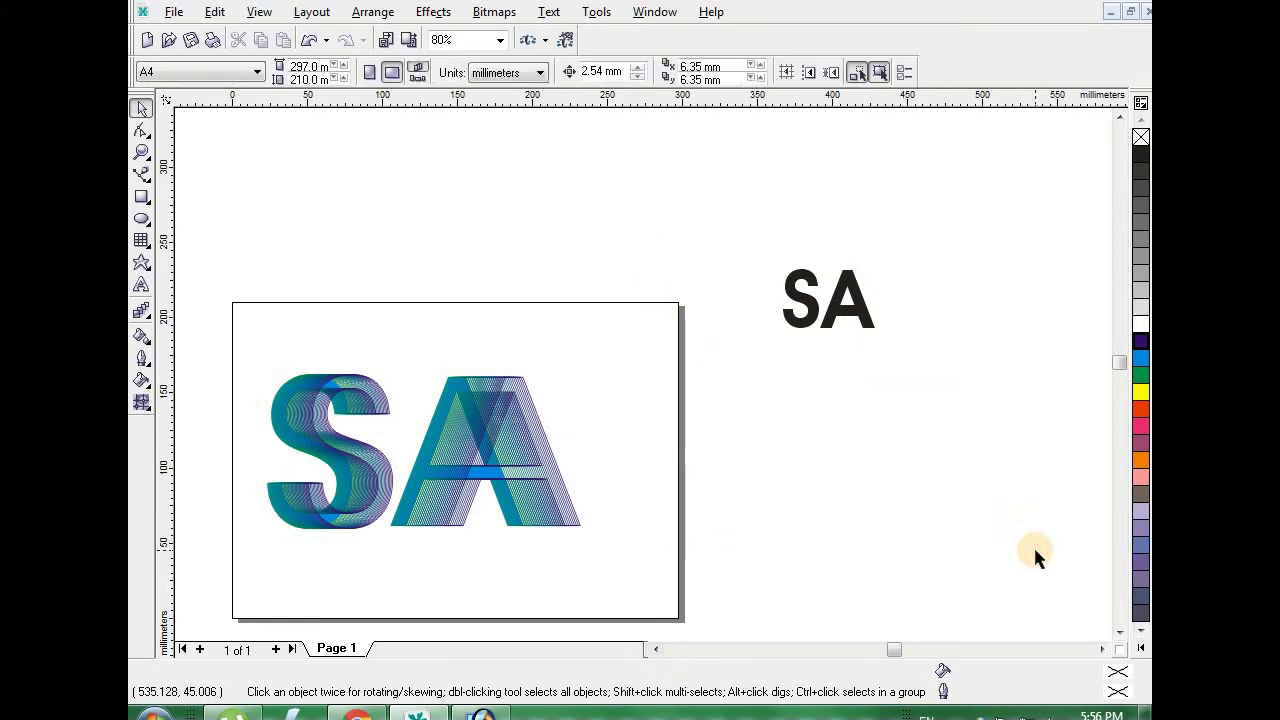
left_click(800, 302)
key("Delete")
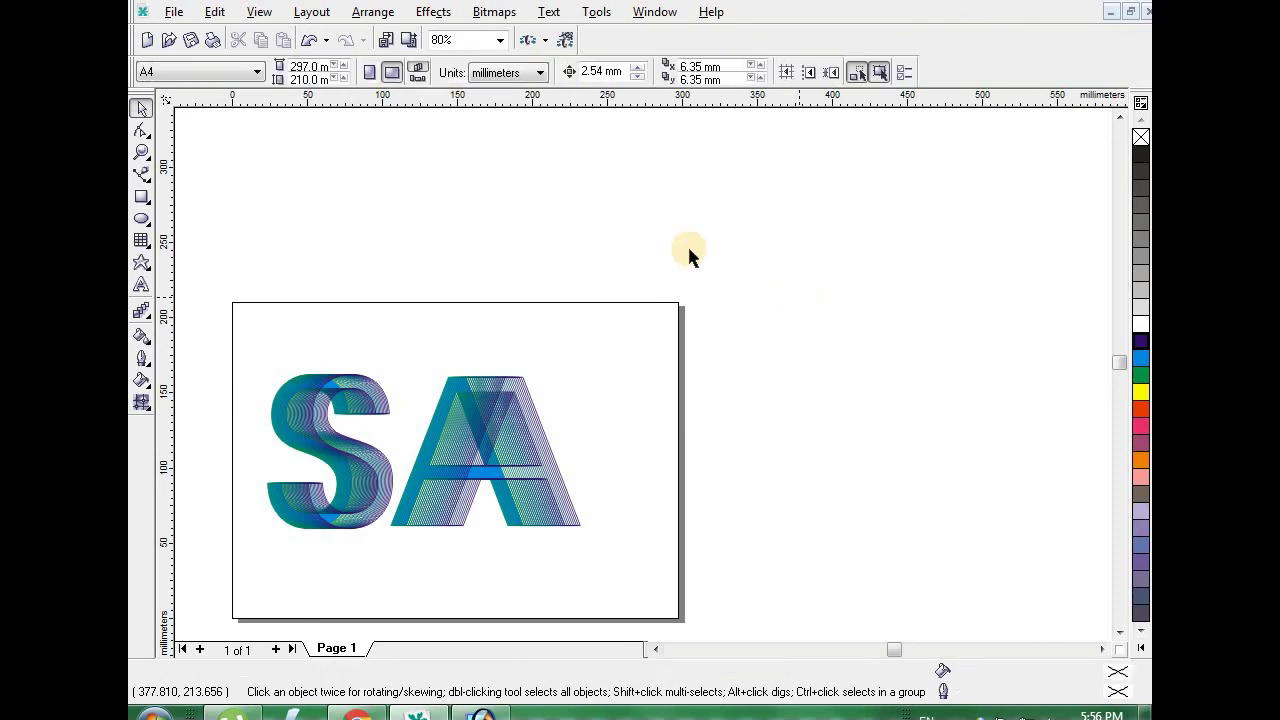
Step: Examine the blended SA lettering on the page, both close up and as a whole
left_click(141, 151)
left_click_drag(246, 351, 597, 569)
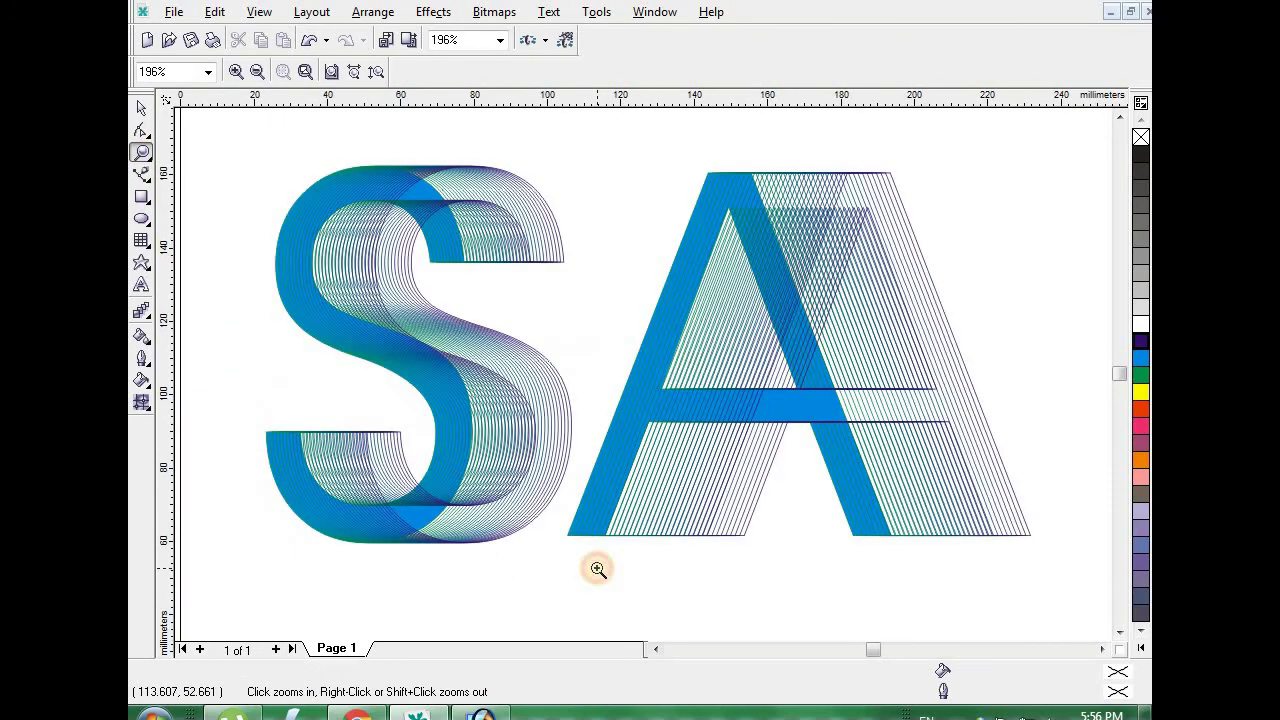
right_click(564, 528)
left_click(1101, 649)
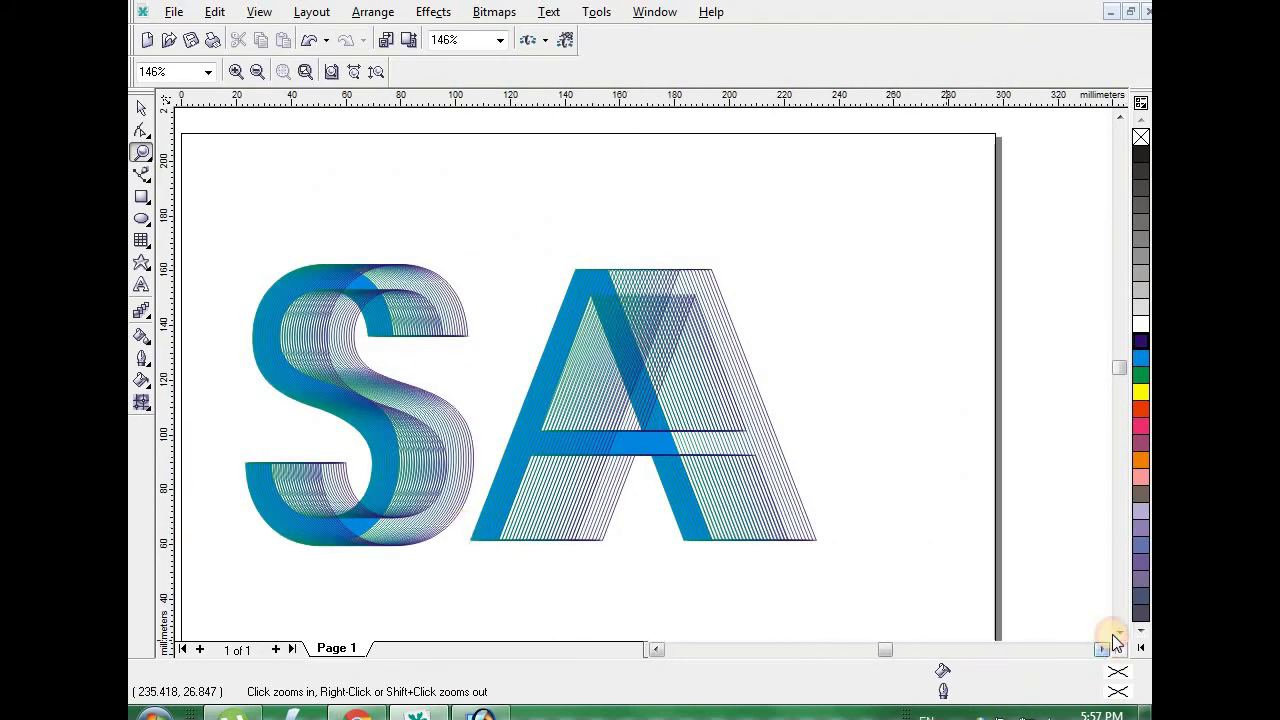
left_click(1117, 632)
left_click(141, 108)
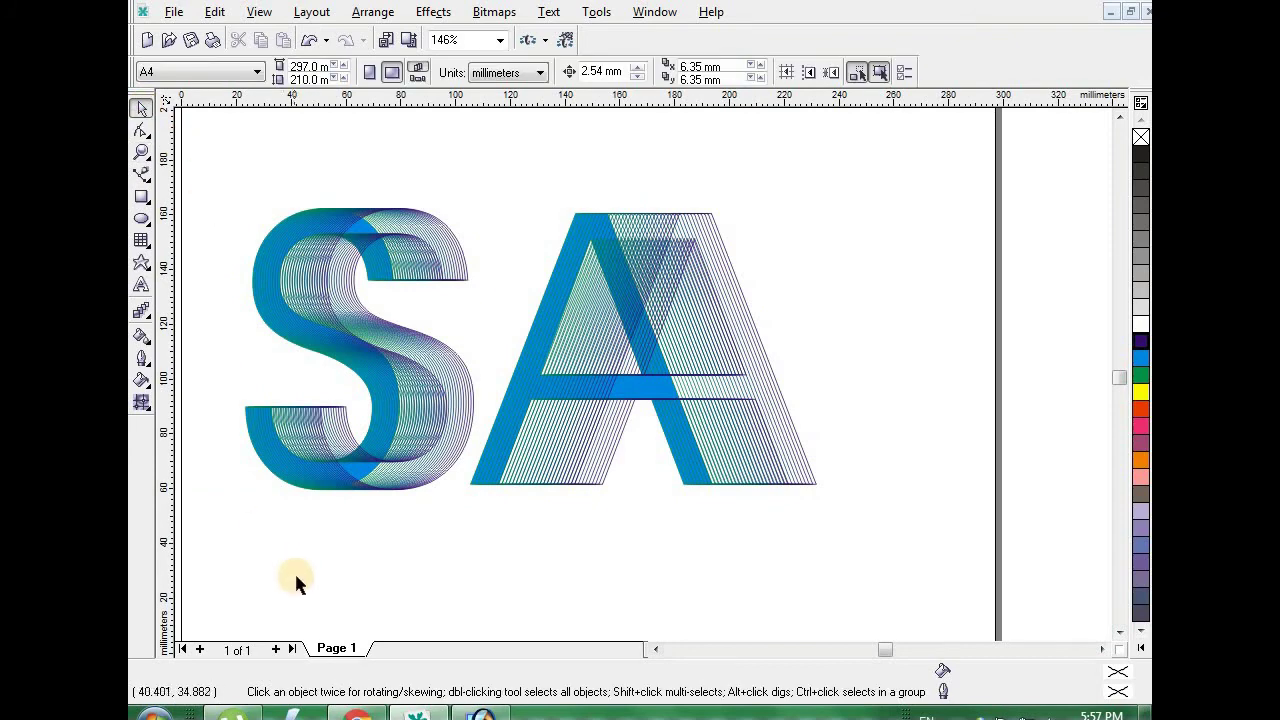
scroll(294, 567, "down", 2)
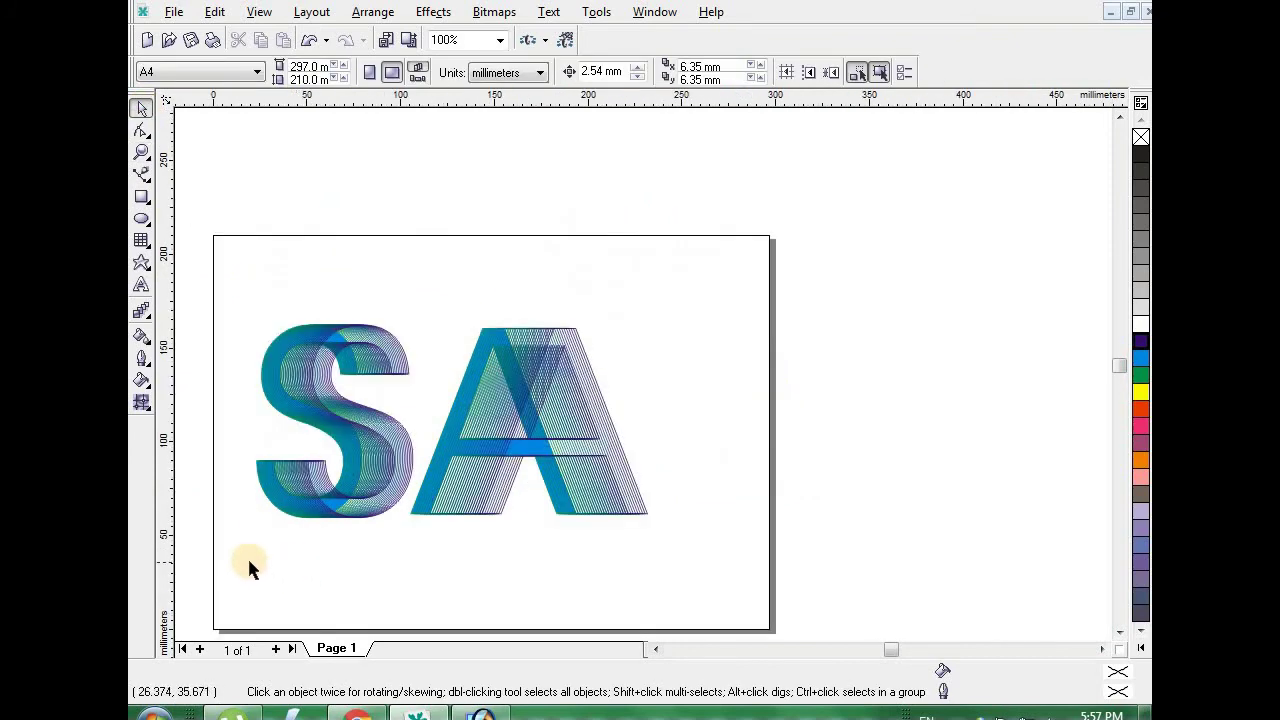
scroll(249, 565, "up", 2)
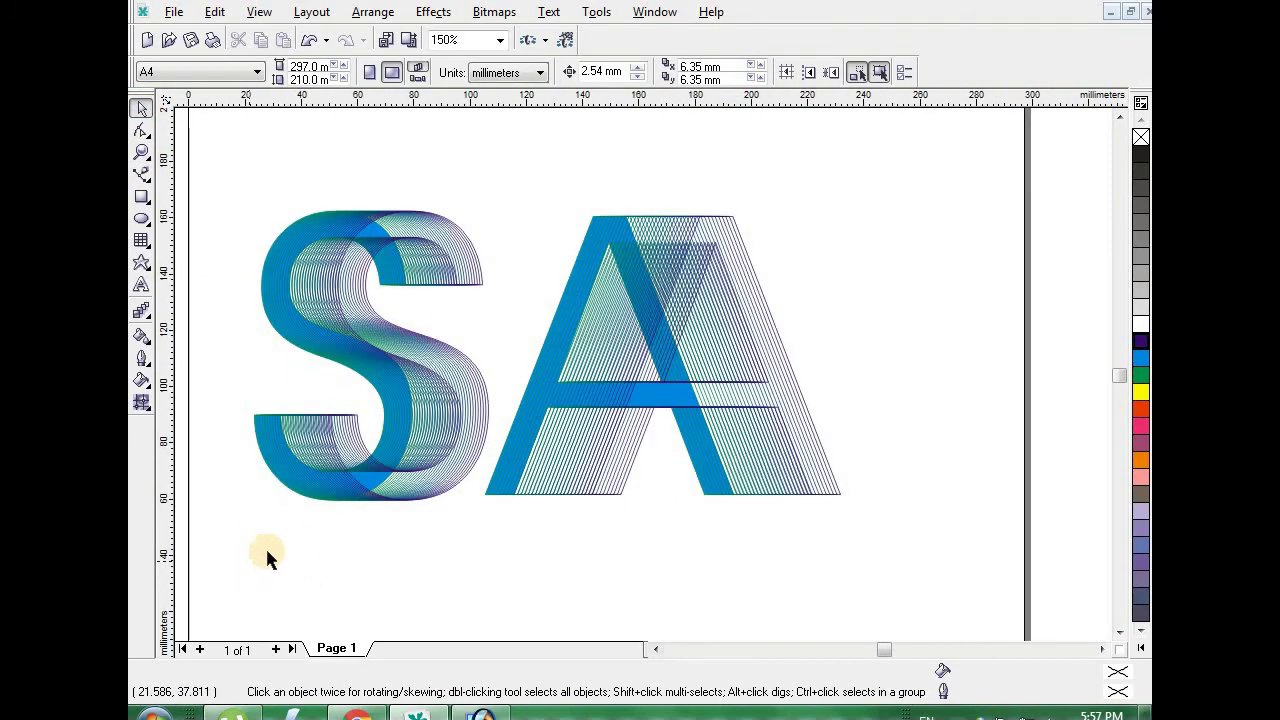
Step: Try a green fill on the blended A and undo it
left_click(528, 395)
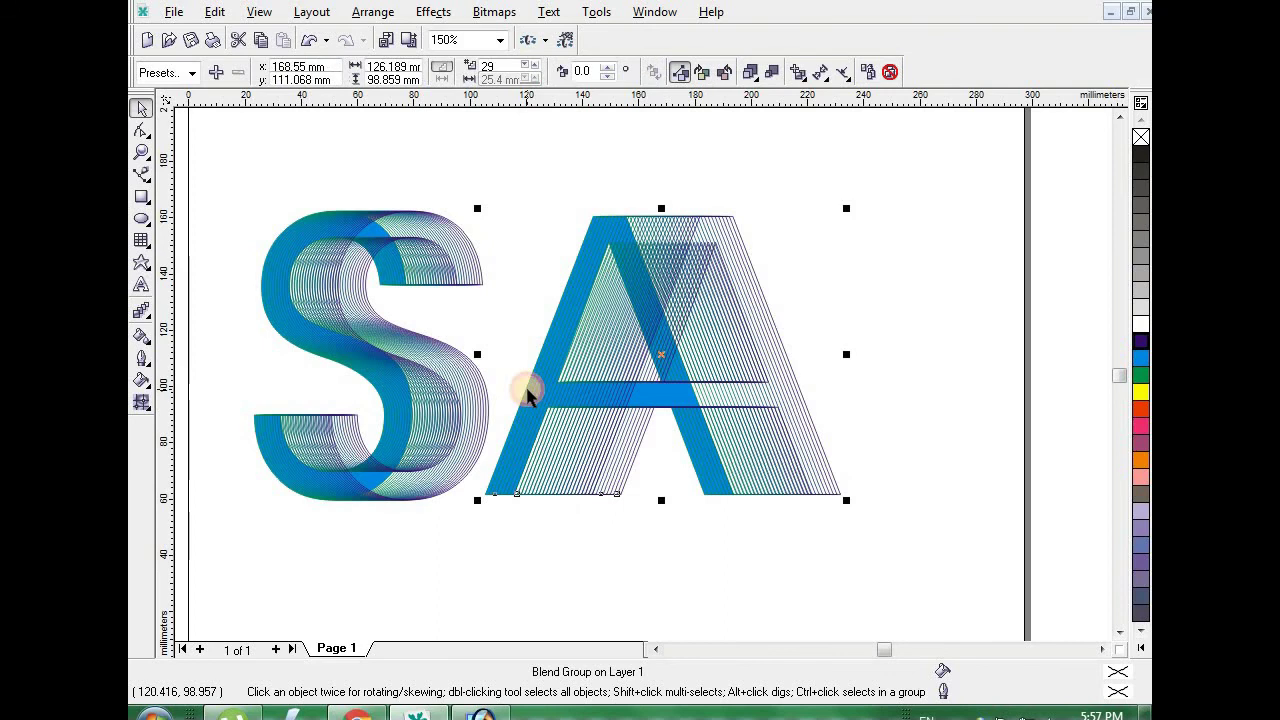
left_click(1140, 378)
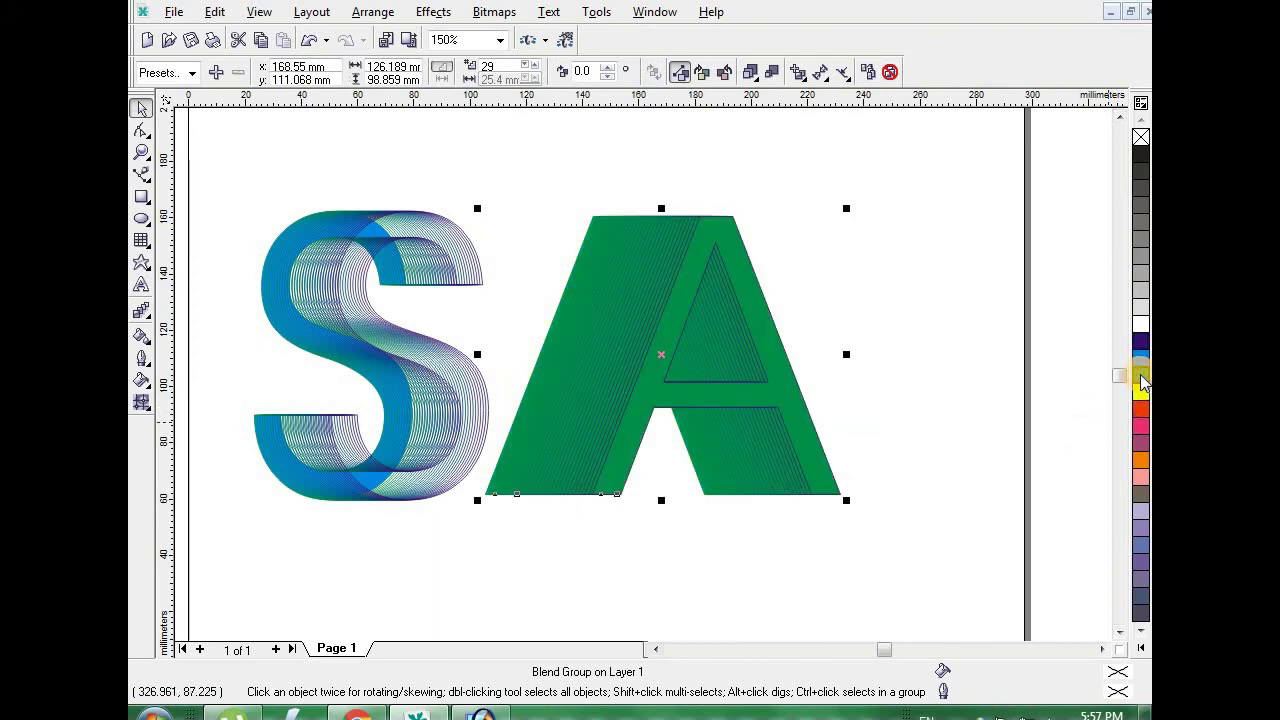
key("ctrl+z")
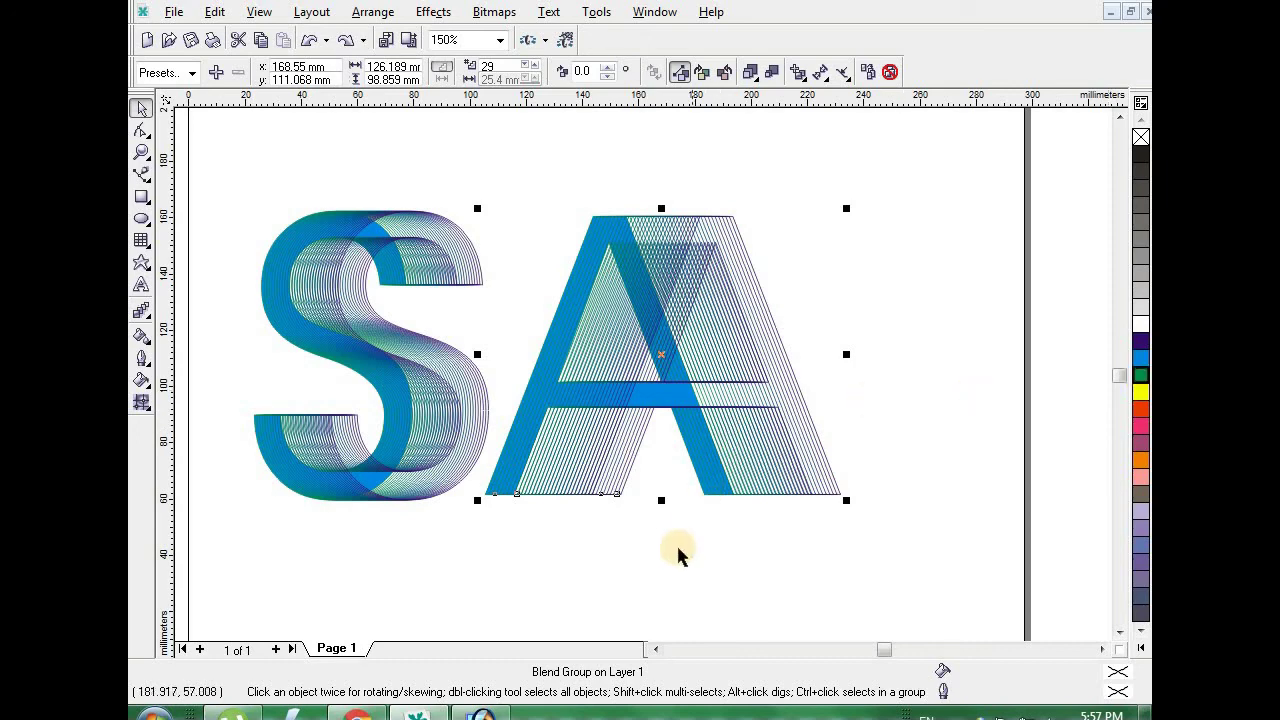
left_click(650, 577)
scroll(610, 551, "up", 1)
scroll(613, 560, "down", 2)
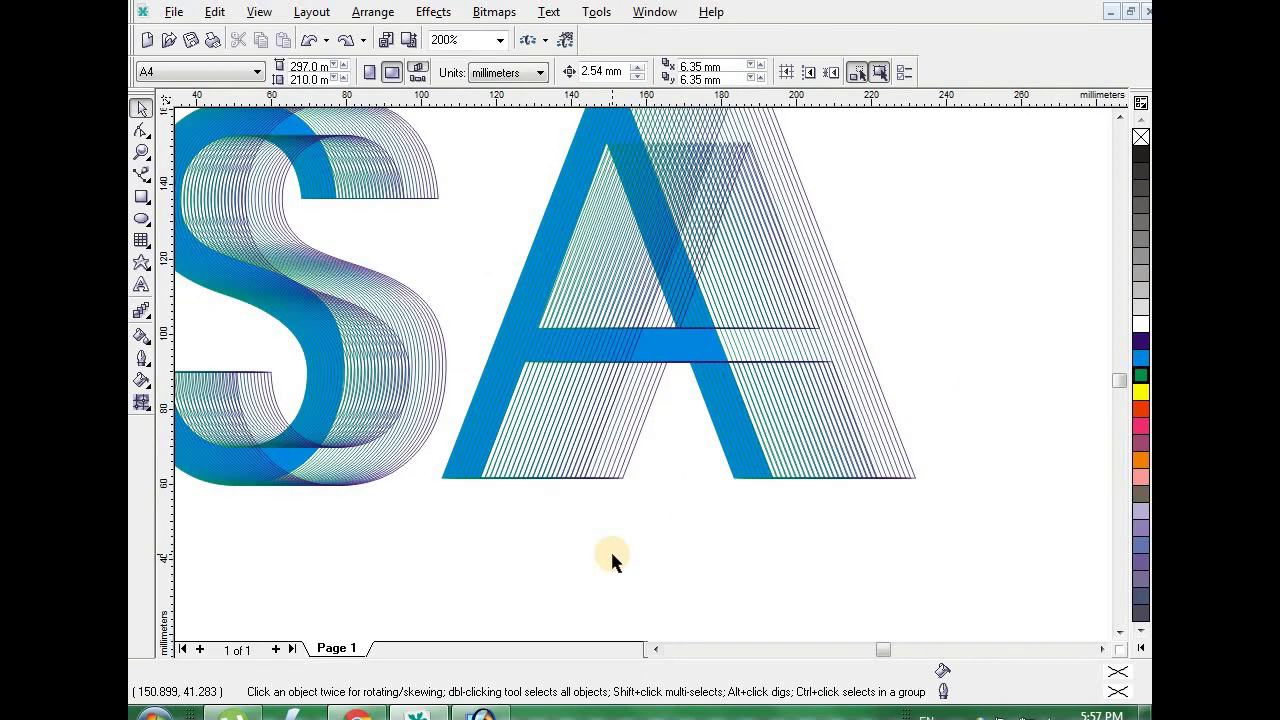